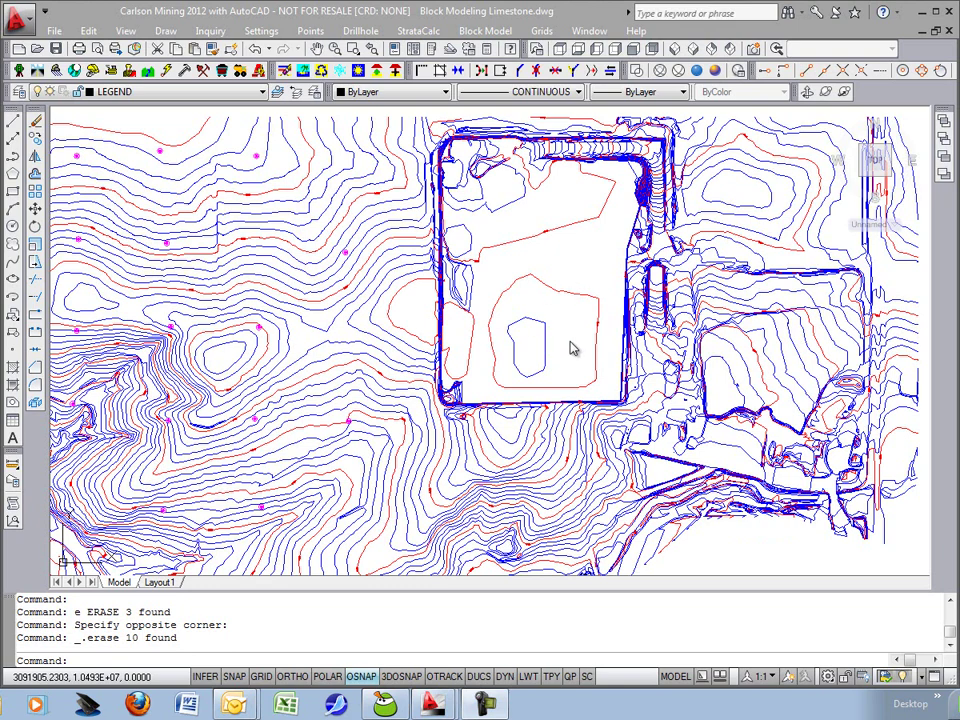
Create a new elevation pre-calc definition named Geologic Model and browse for its surface grid
click(426, 32)
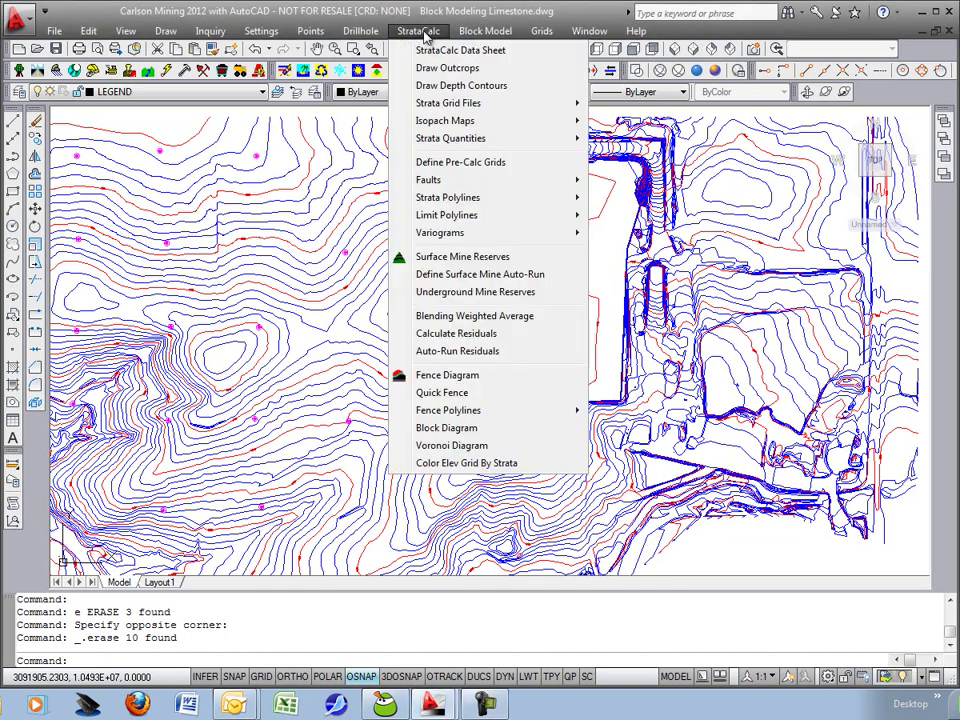
click(518, 170)
drag(518, 171, 533, 168)
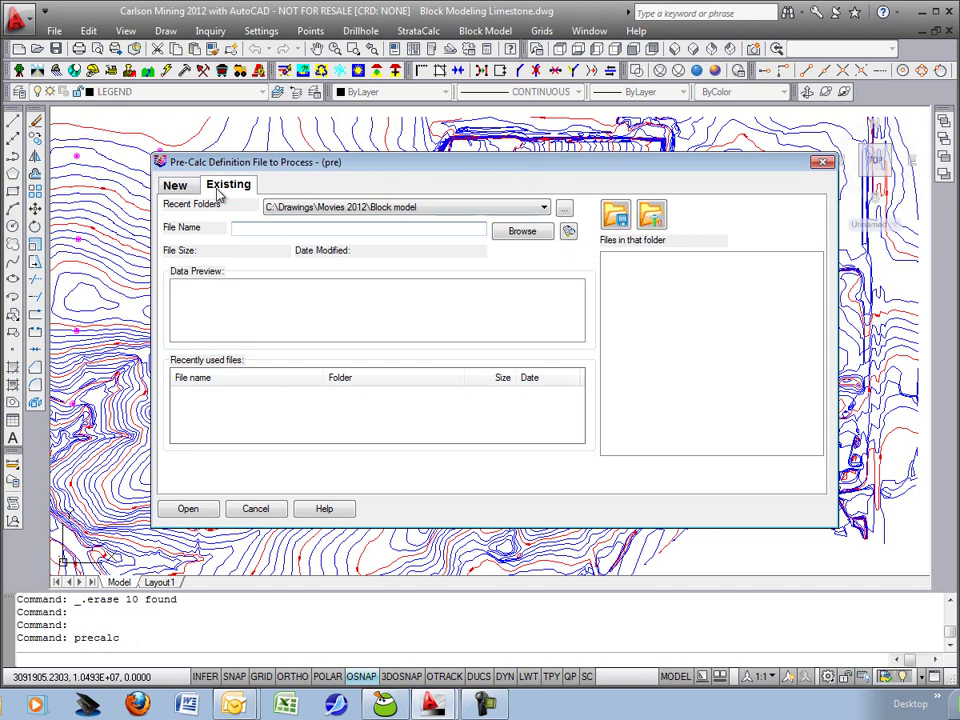
click(177, 186)
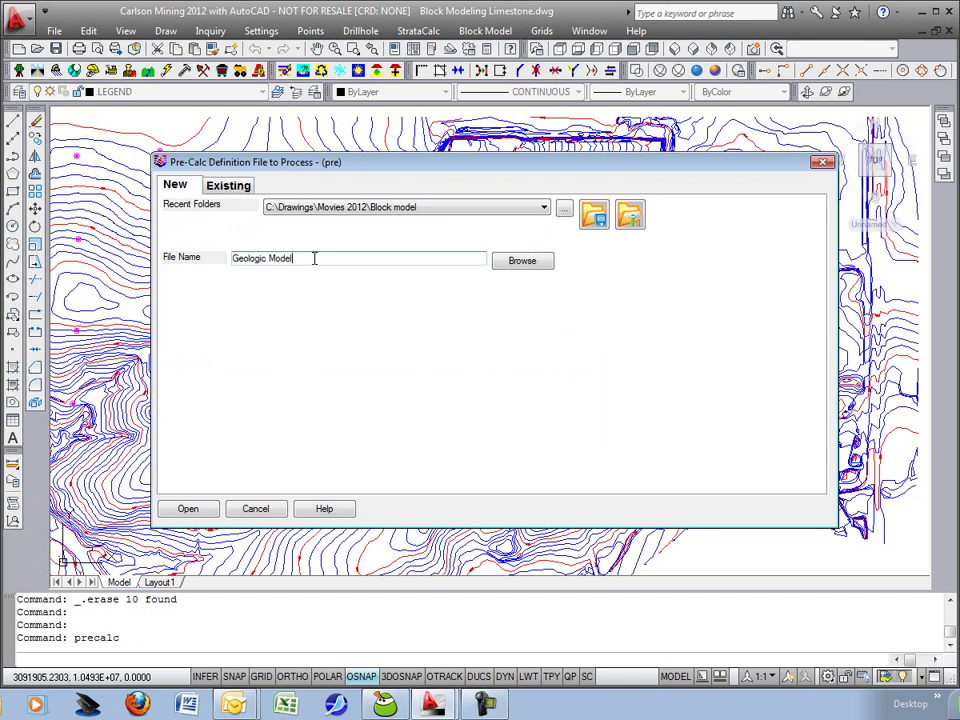
key(Return)
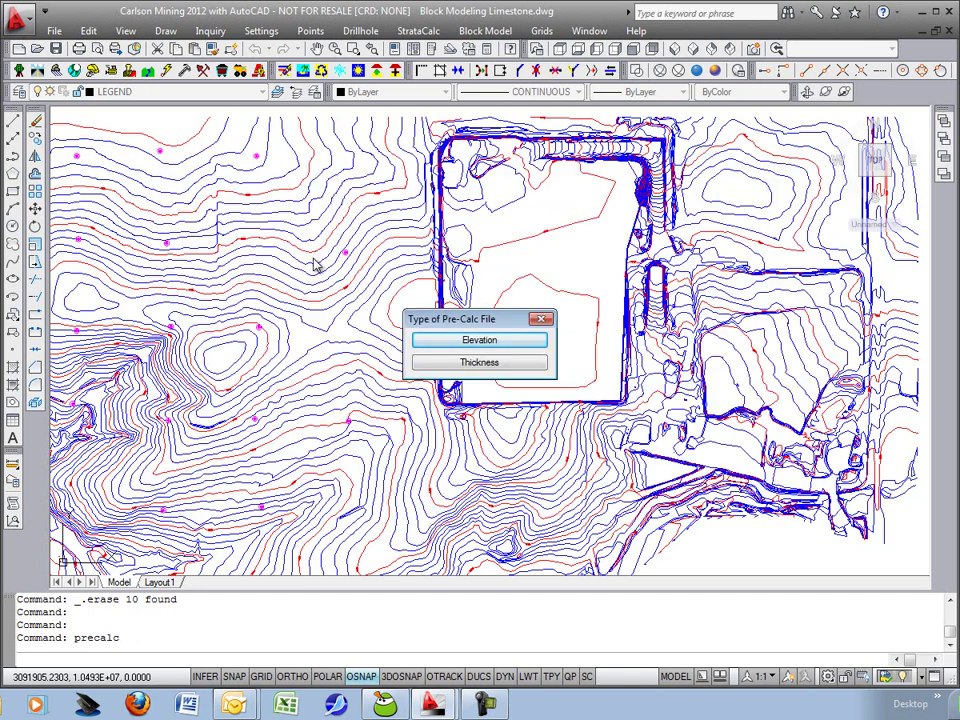
click(459, 342)
click(710, 200)
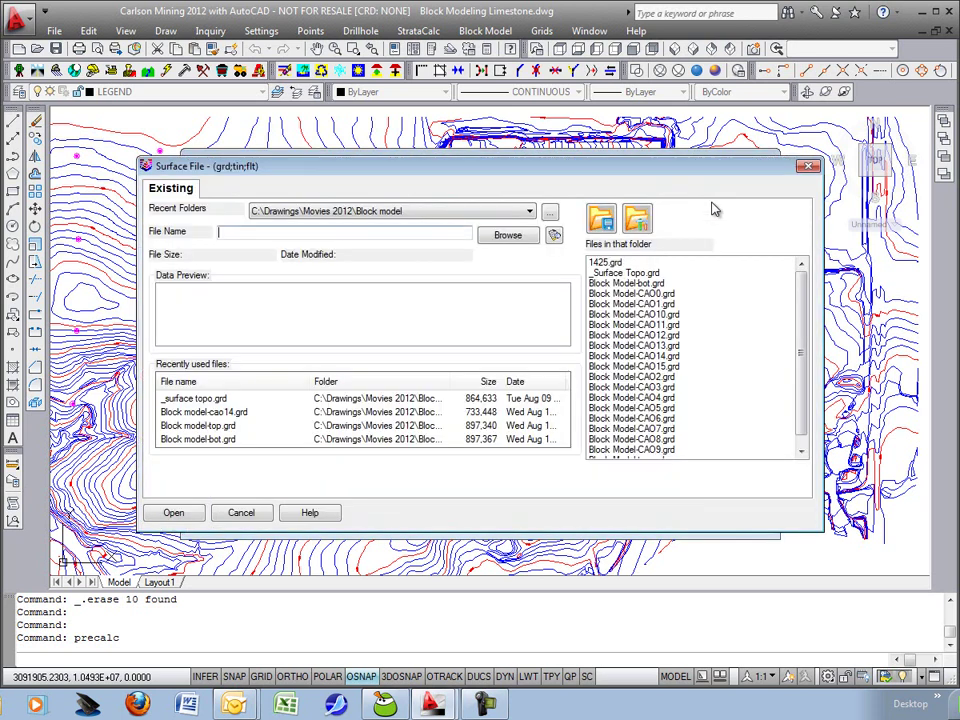
Use _surface topo.grd as the surface and add an Ovb stratum from Block Model-top.grd
double_click(634, 276)
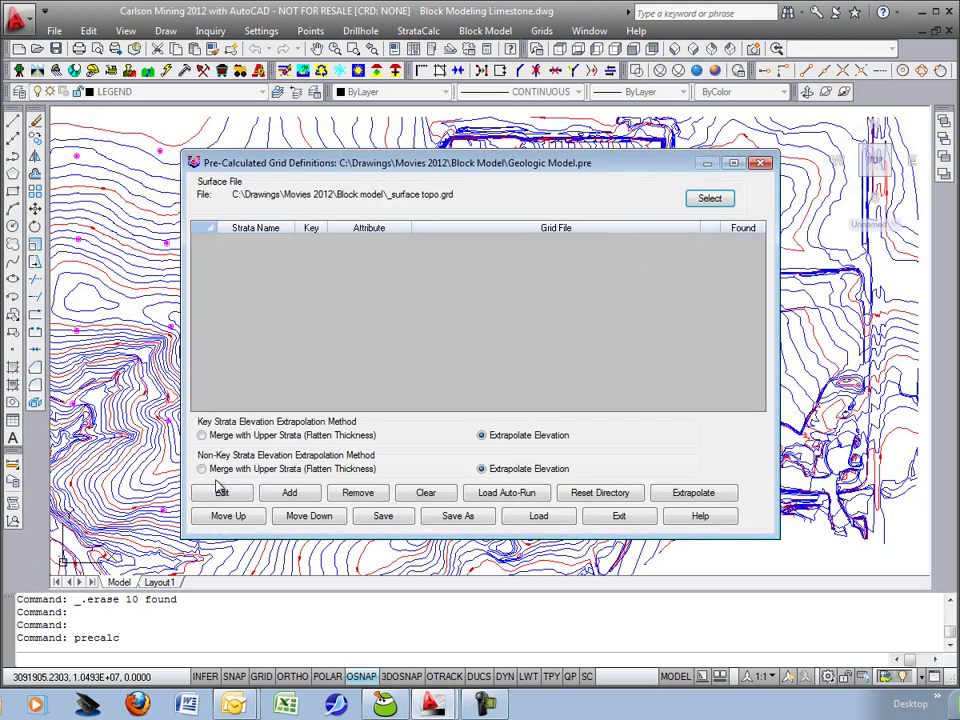
click(282, 496)
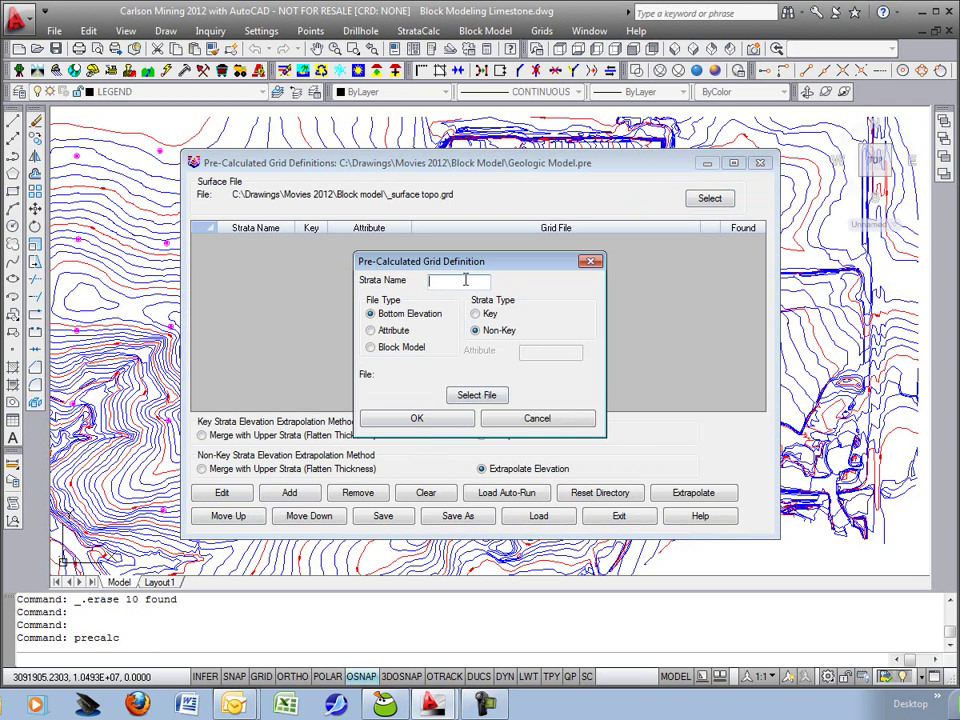
text(Ovb)
click(470, 395)
scroll(800, 320, down, 1)
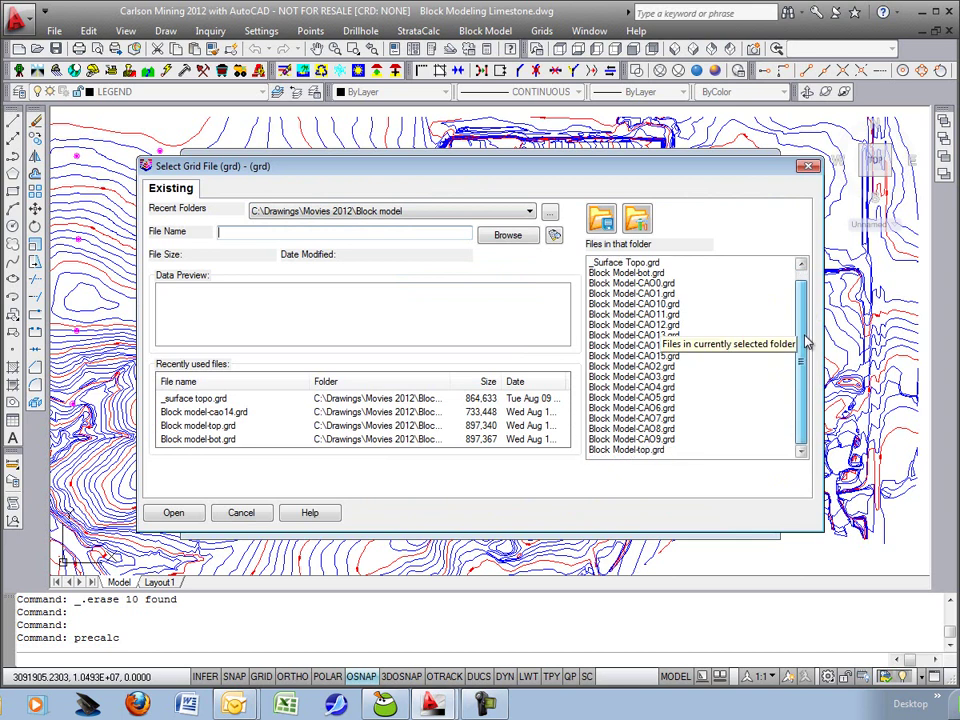
click(627, 450)
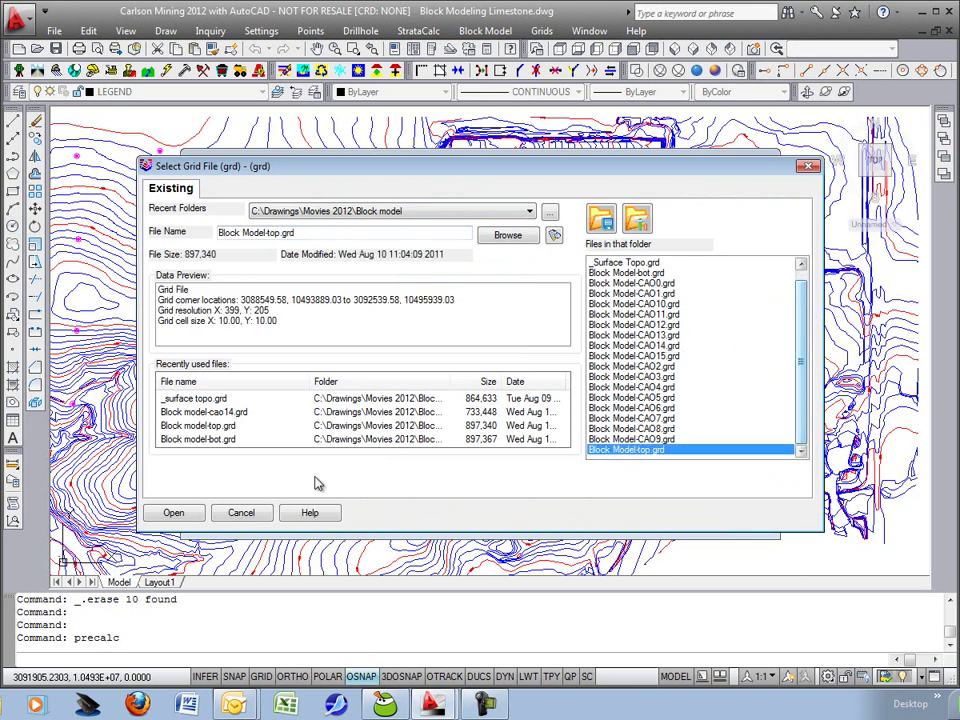
click(173, 512)
drag(510, 264, 512, 234)
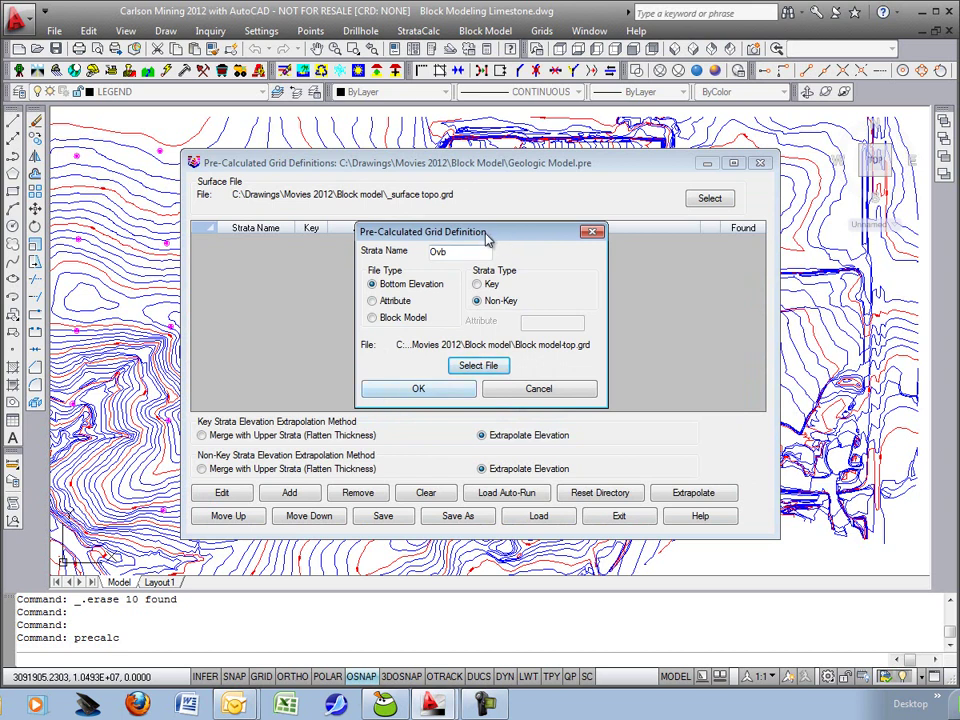
click(388, 391)
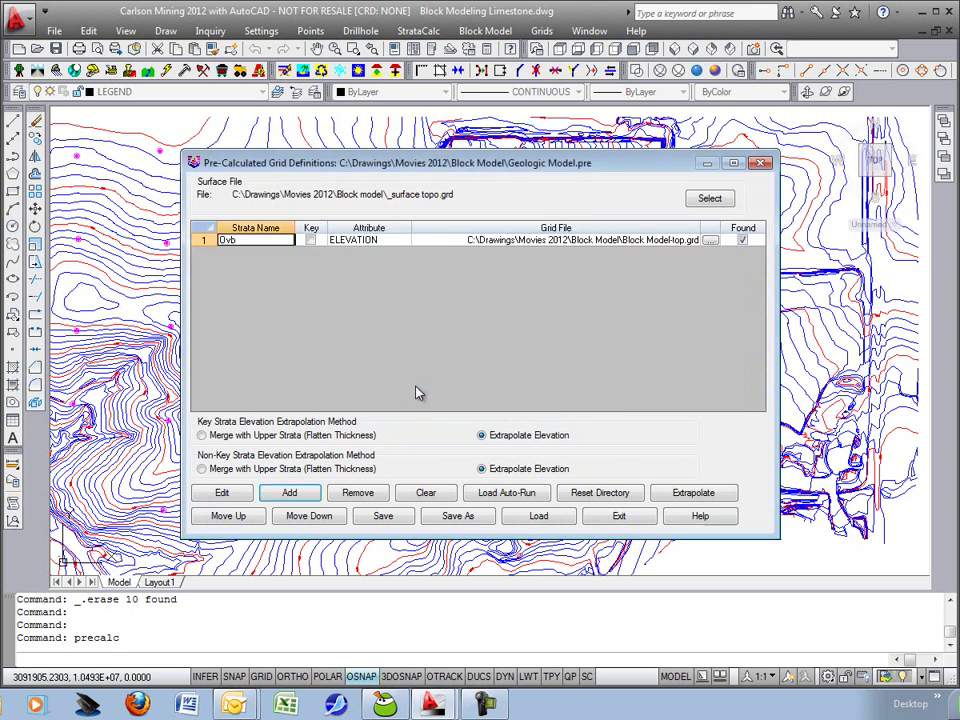
Add a Limestone elevation stratum using Block Model-bot.grd
click(292, 496)
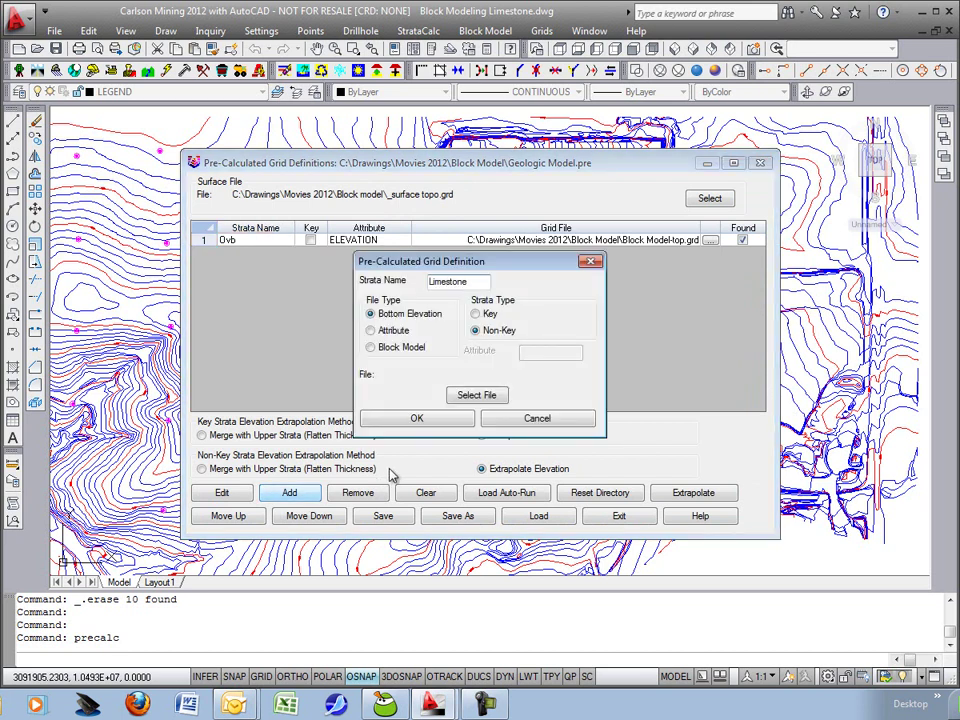
click(486, 395)
scroll(793, 298, down, 3)
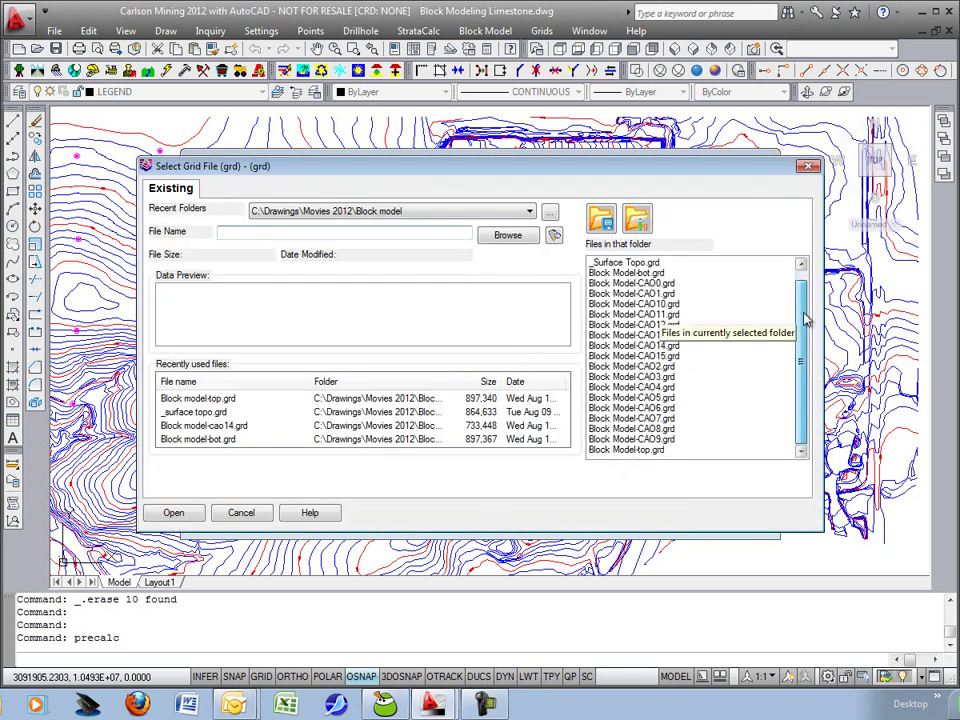
double_click(622, 273)
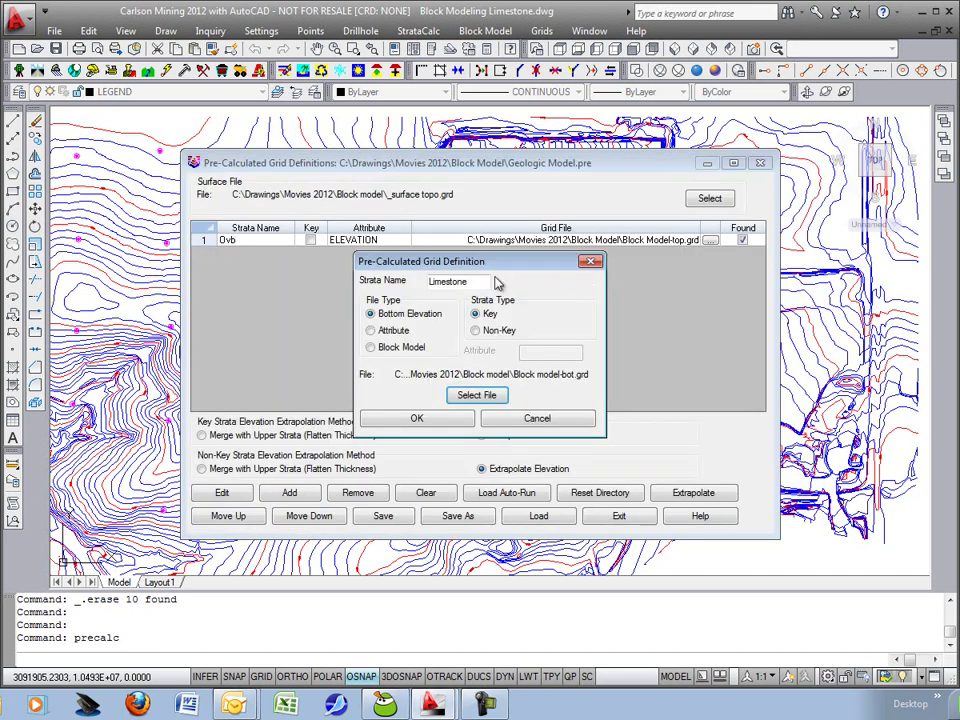
click(420, 418)
Add a Limestone block model entry from Block model.blk and save the definition file
click(290, 495)
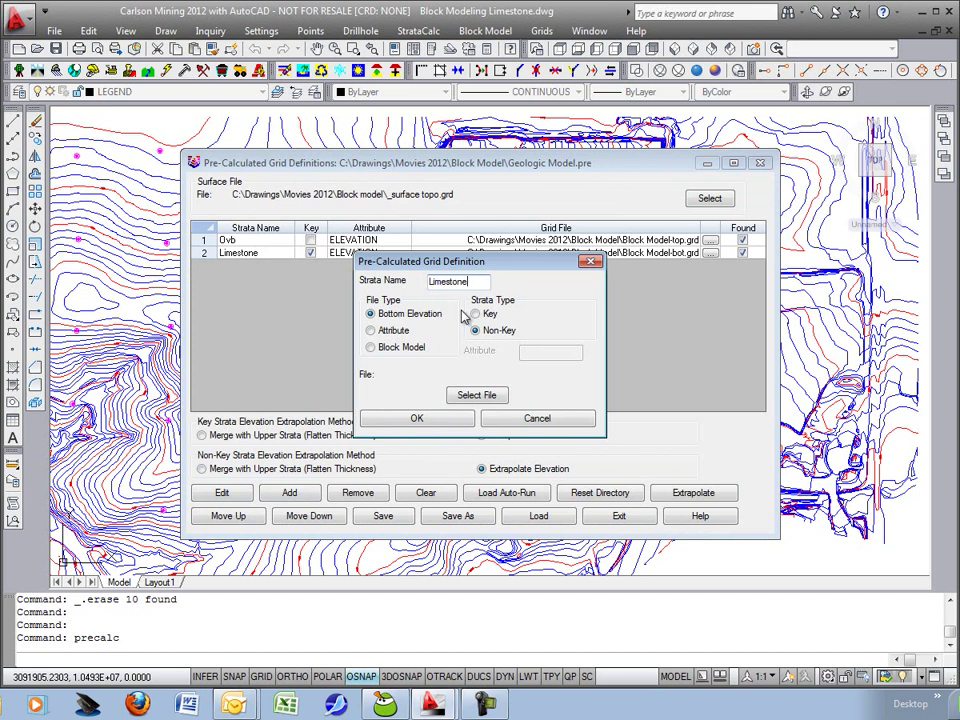
click(370, 347)
click(470, 395)
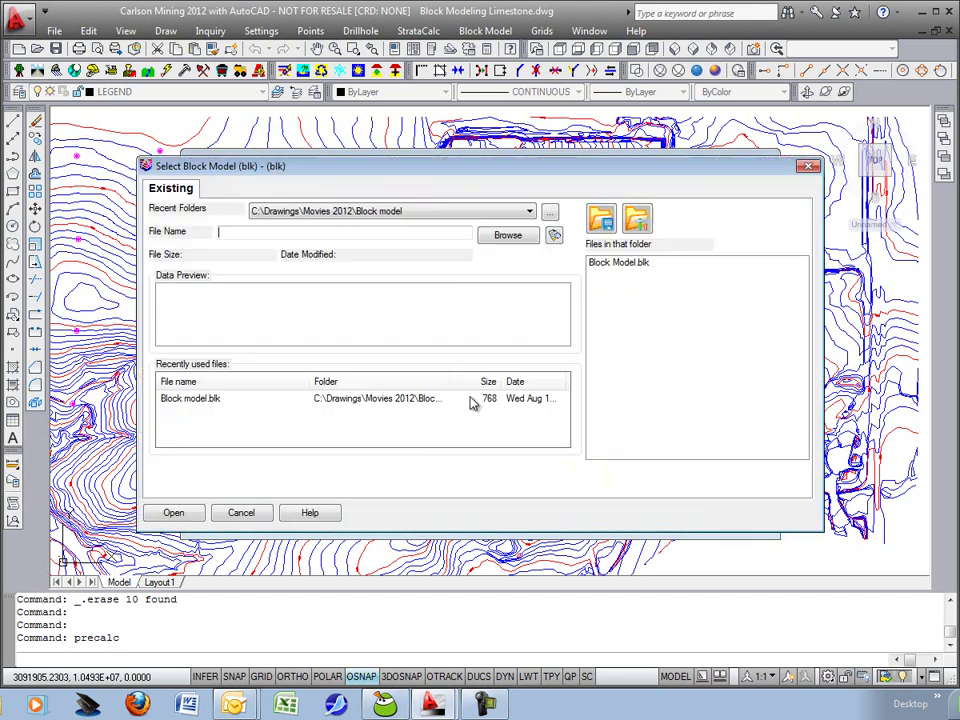
double_click(625, 264)
drag(519, 272, 513, 269)
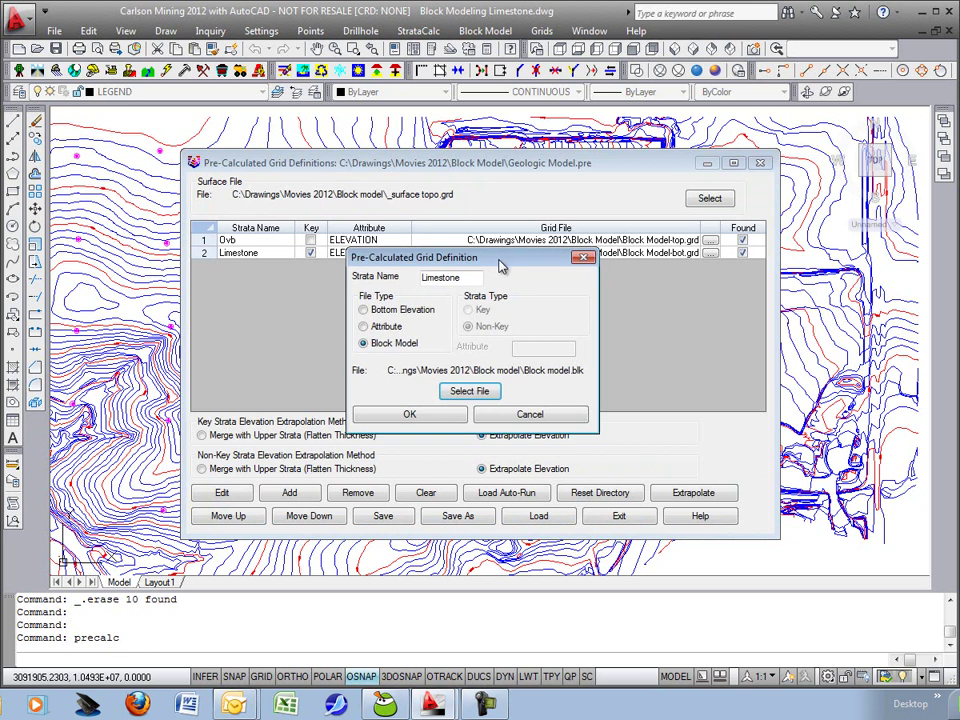
click(403, 418)
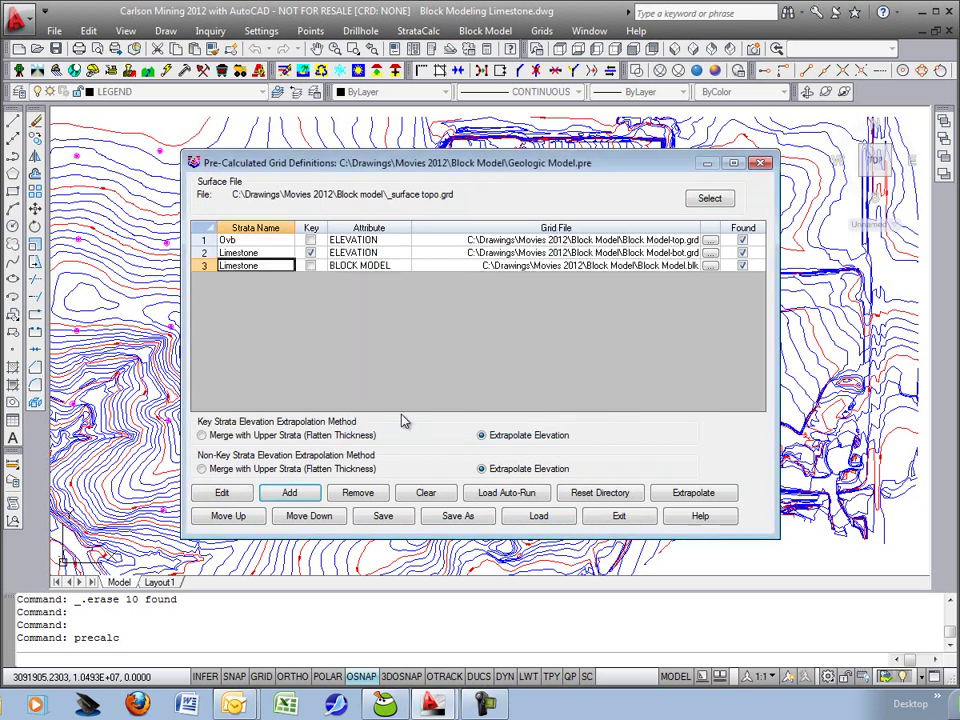
click(386, 517)
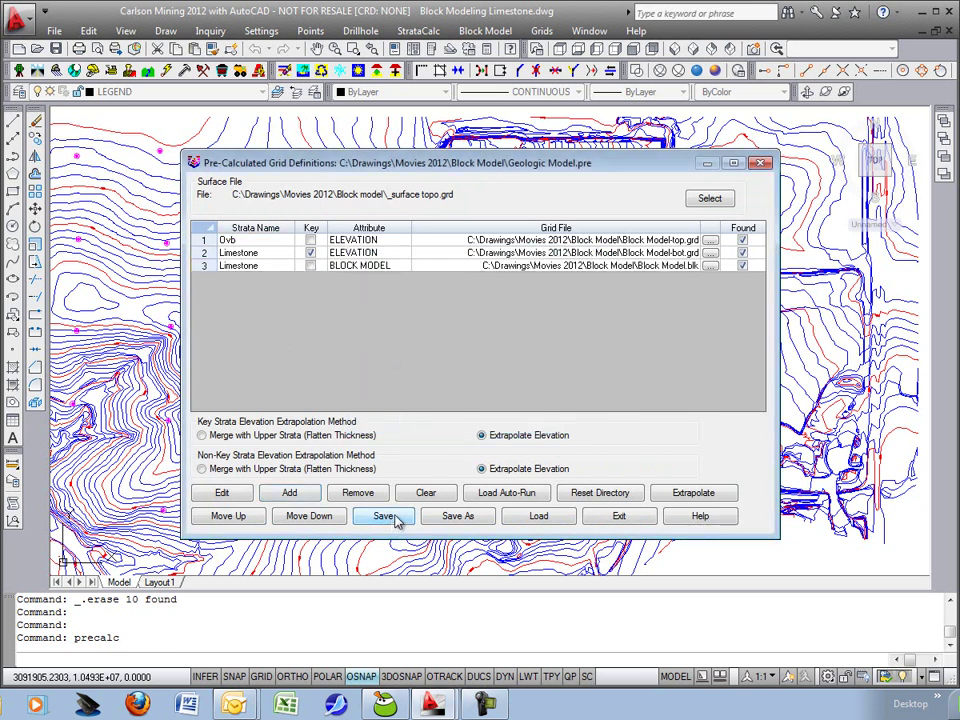
Close the definitions window and draw a horizontal polyline westward across the contours with Ortho on
click(620, 517)
scroll(605, 425, down, 1)
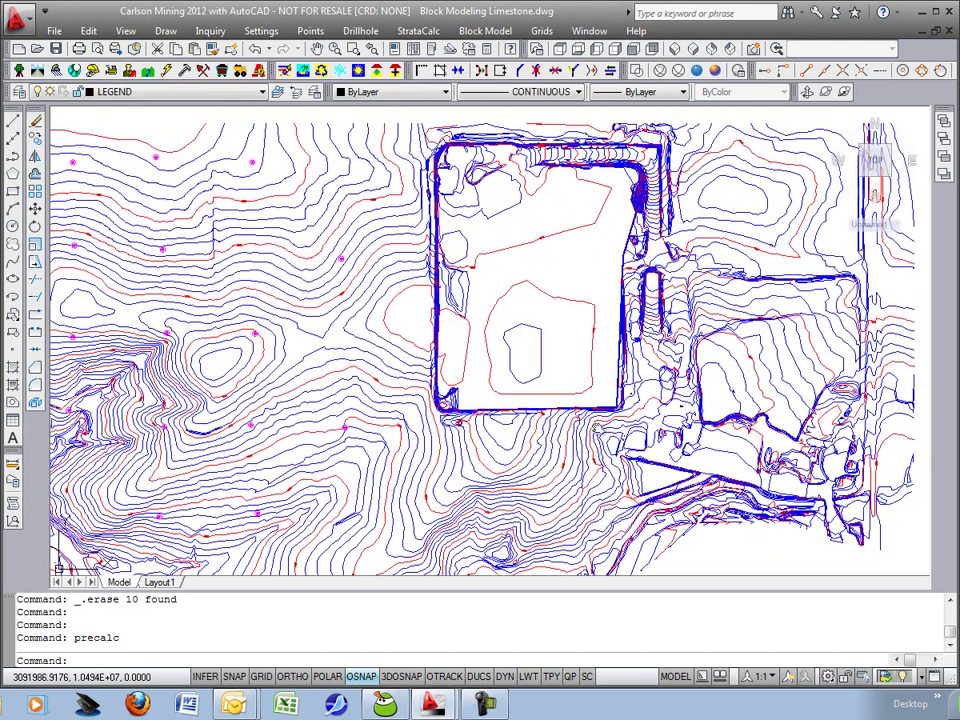
key(Return)
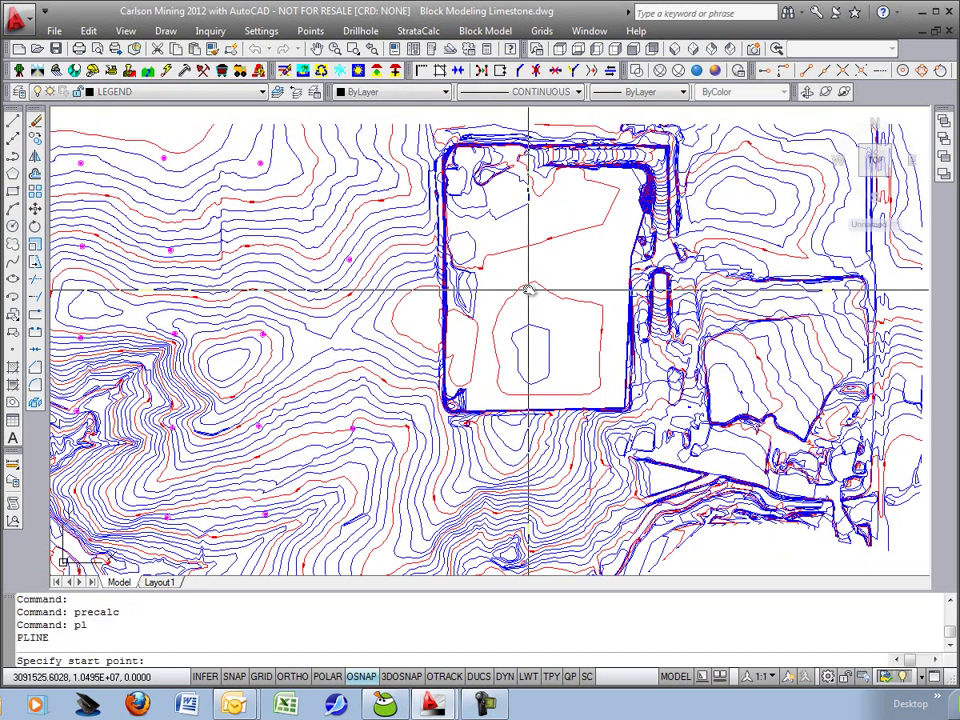
click(455, 224)
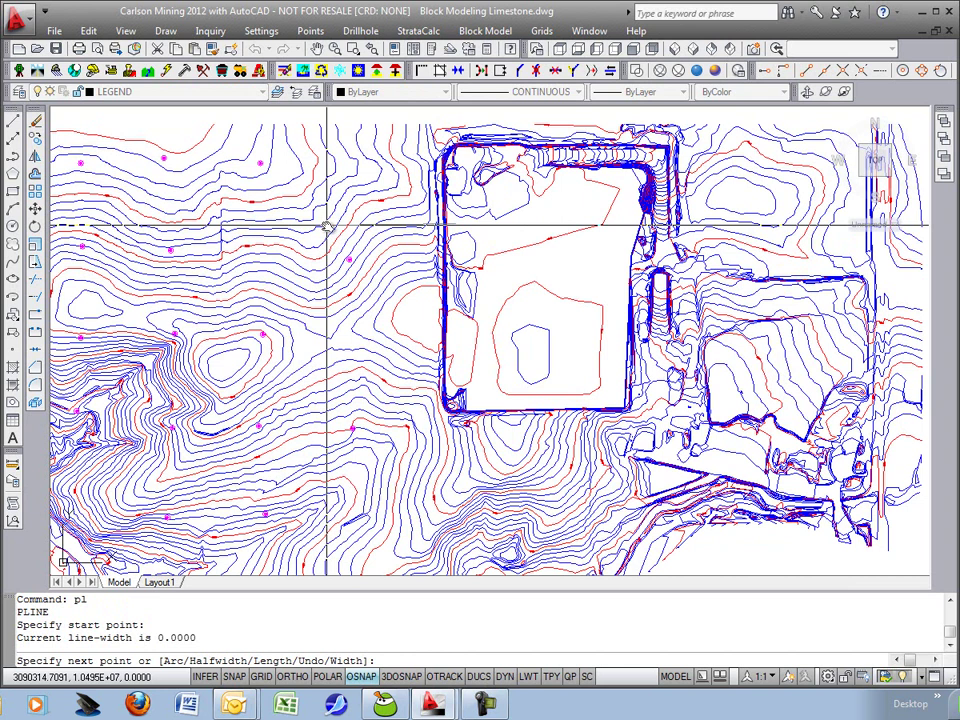
key(F8)
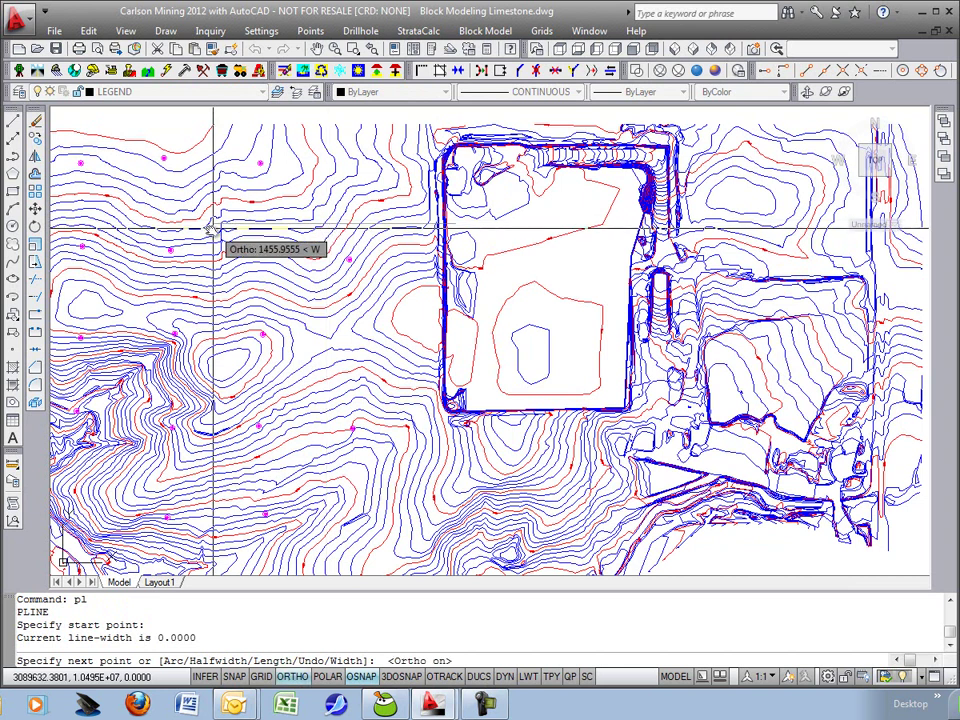
click(72, 231)
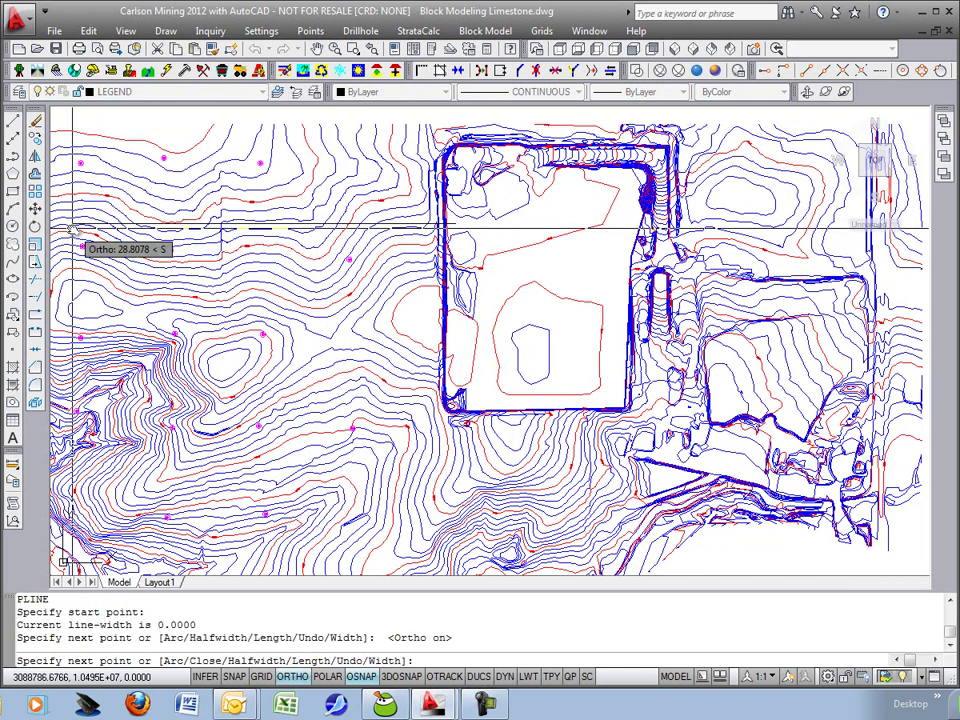
key(Return)
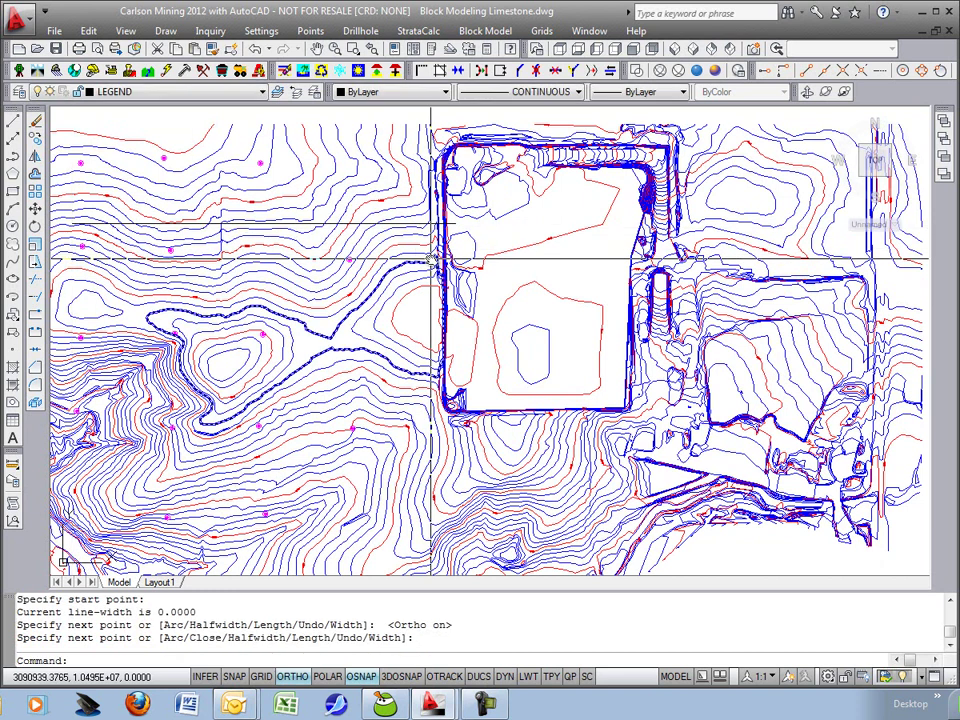
Move the new polyline slightly south with the M command
middle_drag(375, 228, 475, 242)
click(475, 242)
text(m)
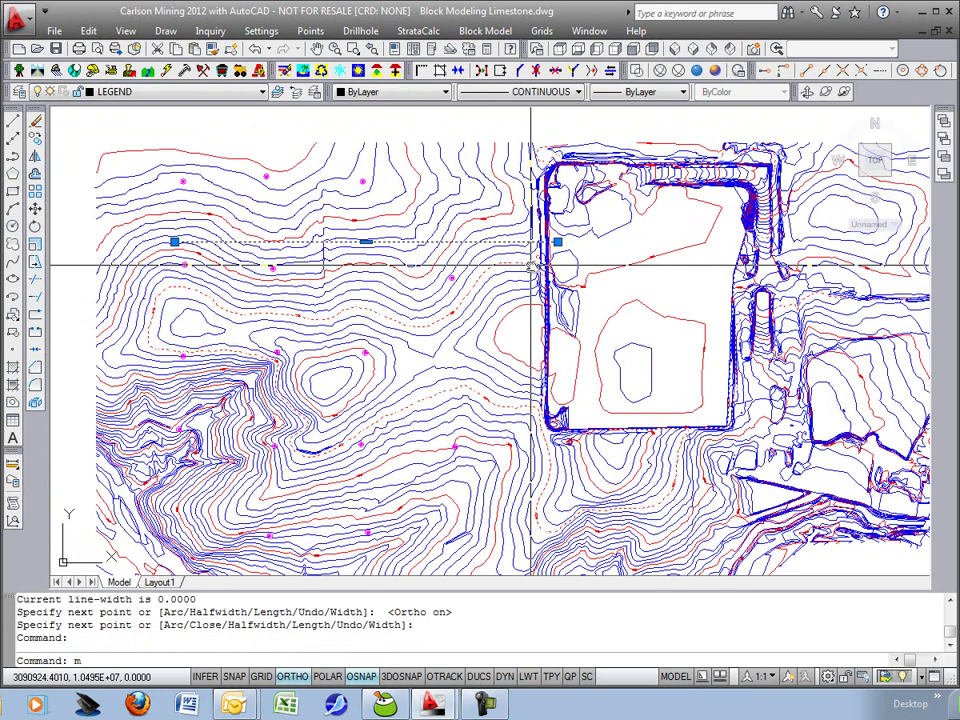
key(Return)
click(531, 266)
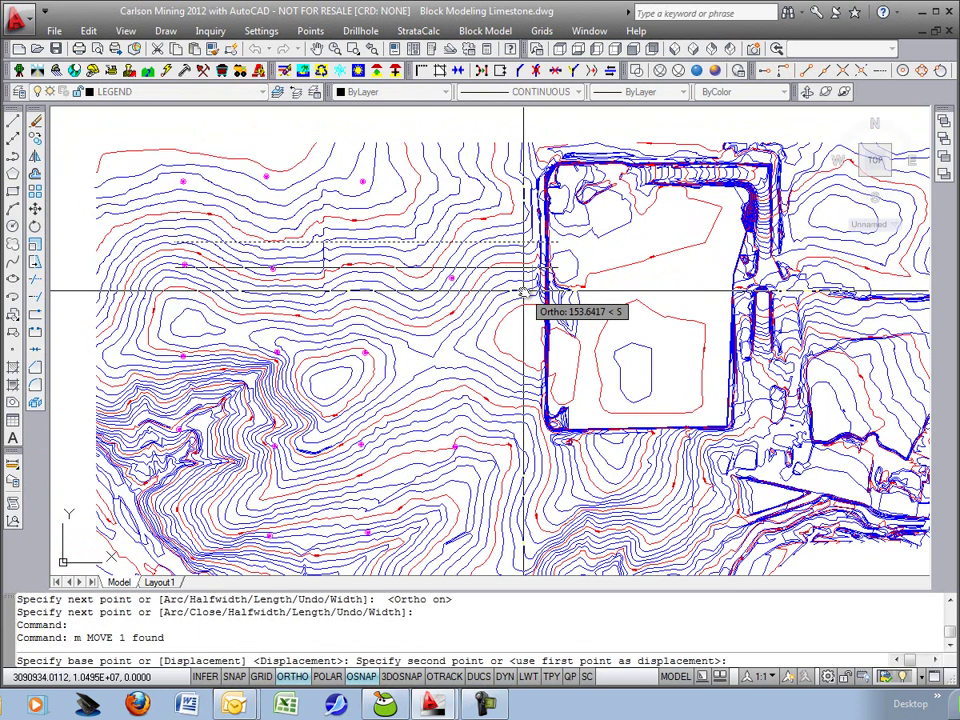
click(520, 296)
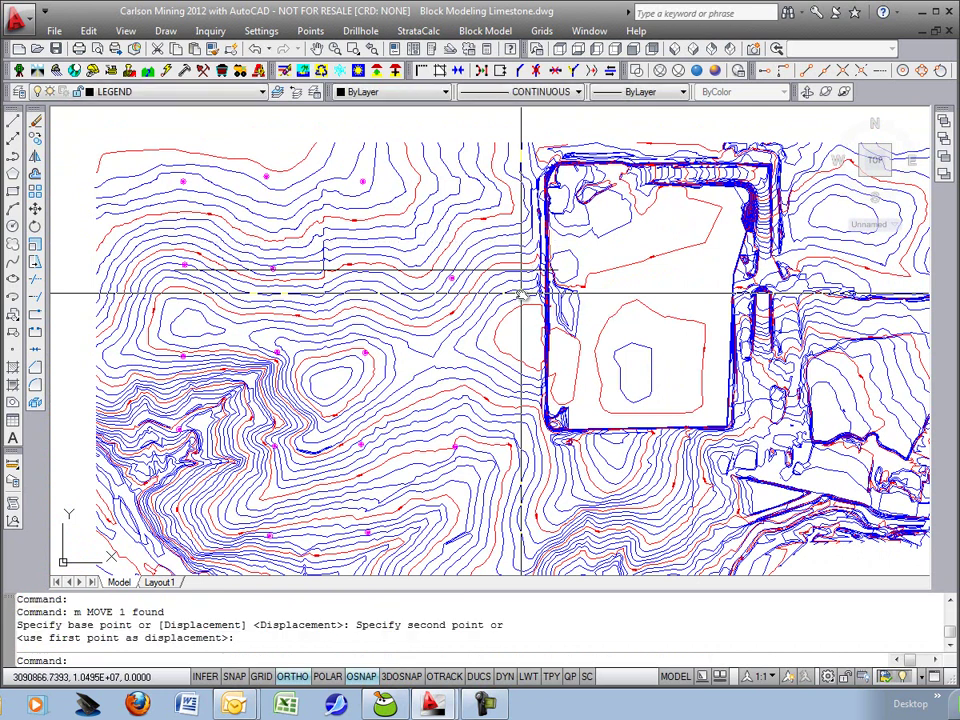
Start a fence diagram using SOLID hatch, hatching by block model, with geologic columns enabled
click(434, 33)
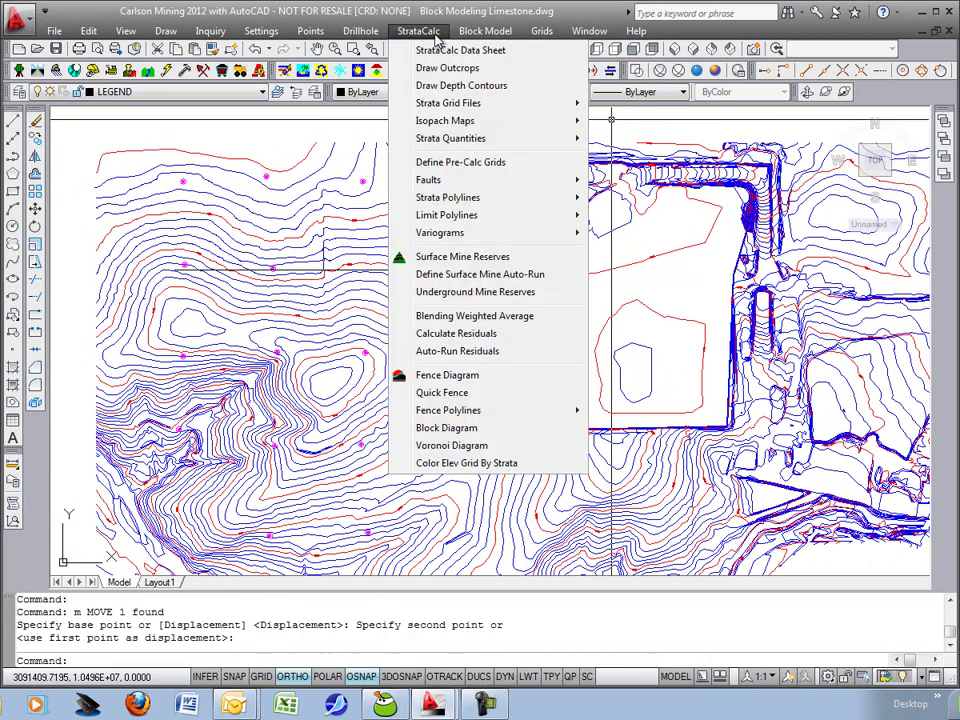
click(469, 376)
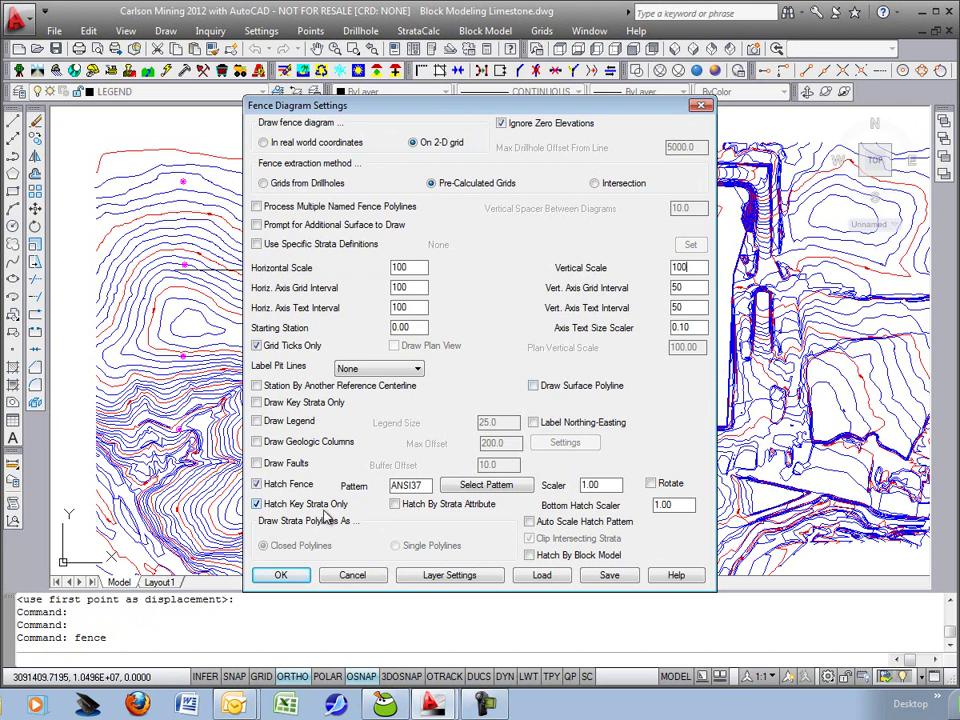
double_click(428, 485)
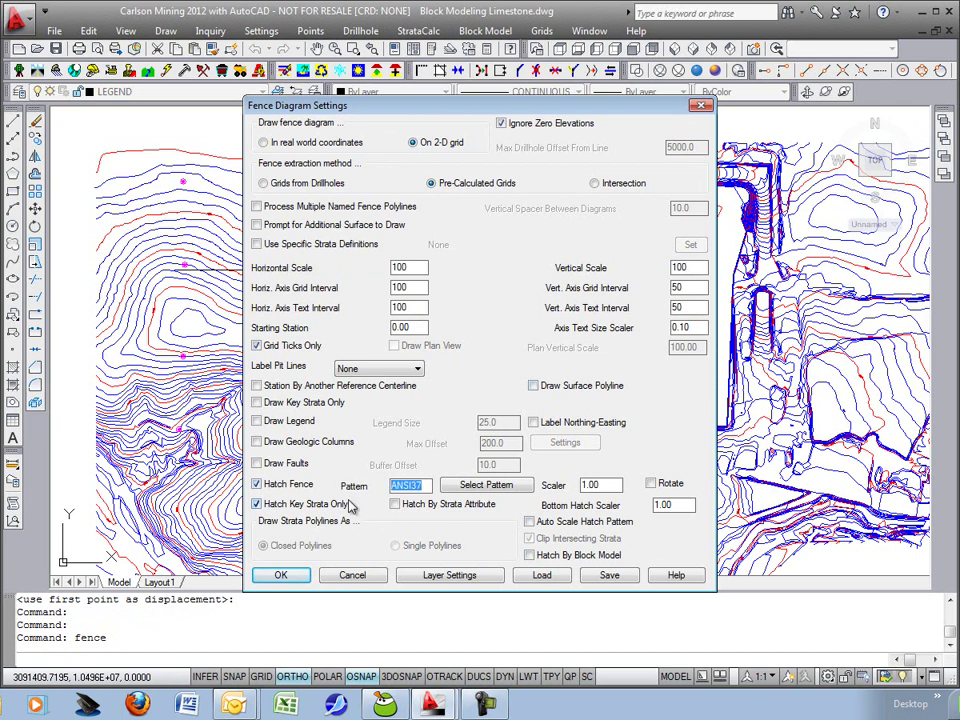
text(SOLID)
click(531, 558)
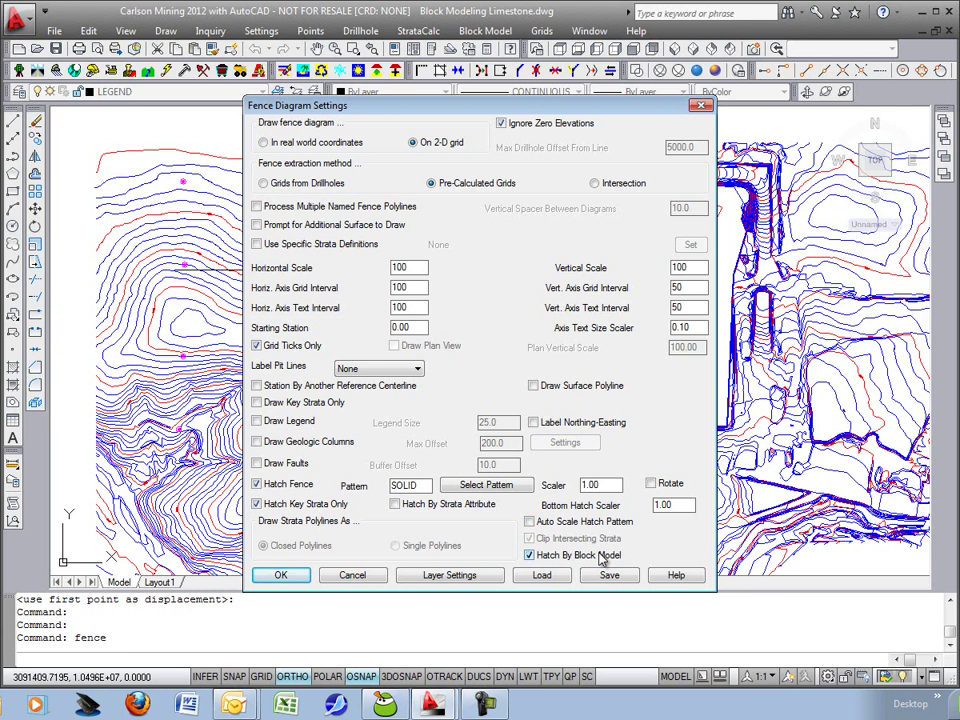
click(283, 447)
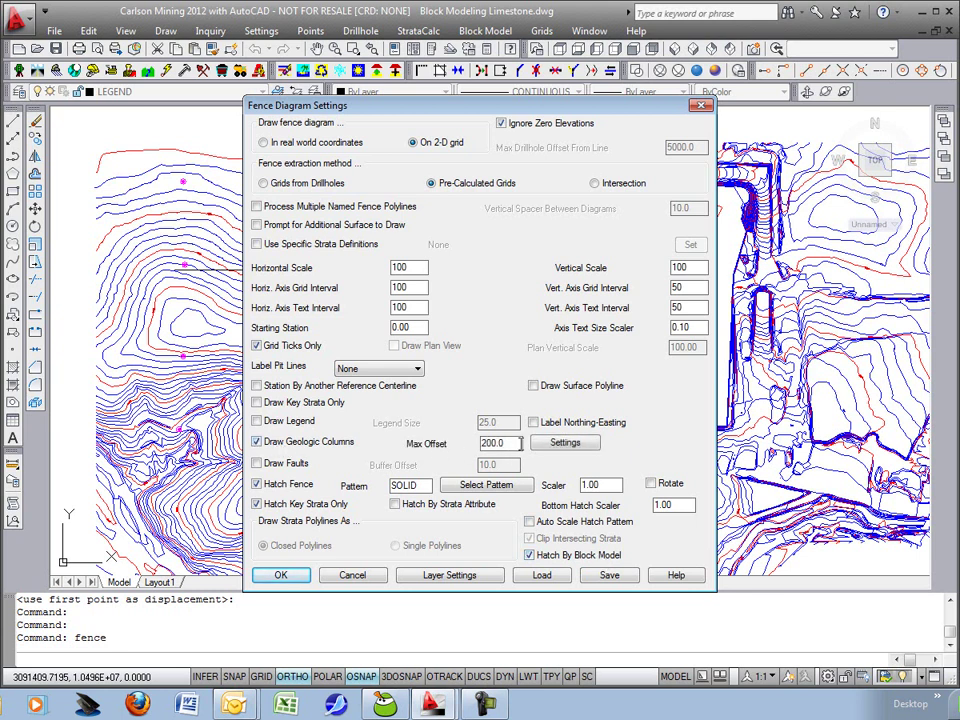
Set the geologic column vertical scale to 100 and accept the fence settings
click(557, 446)
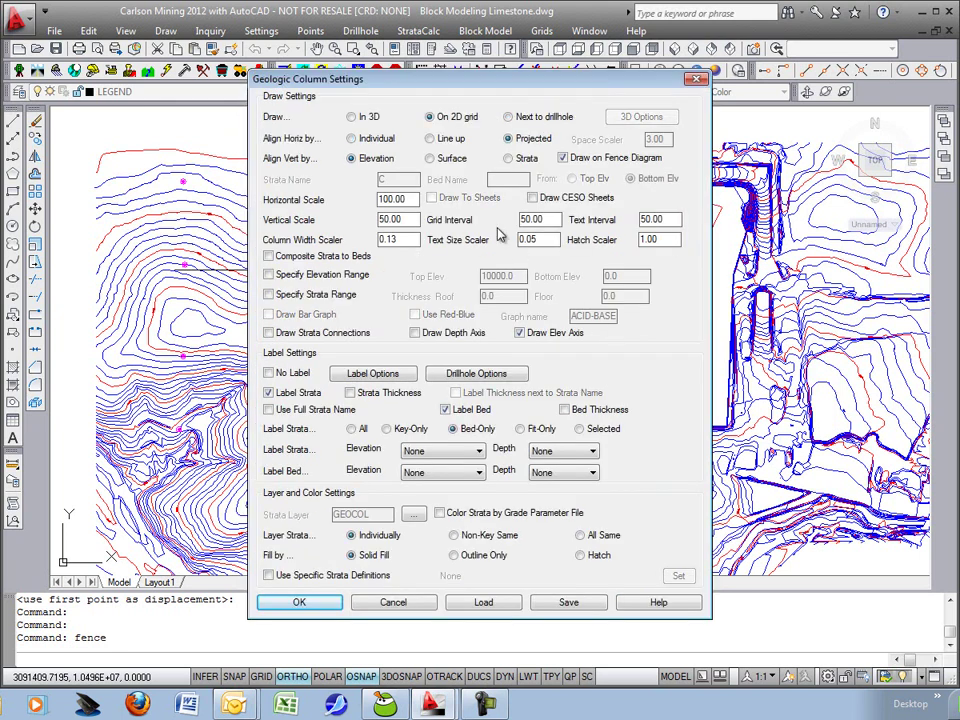
drag(416, 221, 317, 216)
text(100)
click(310, 612)
click(280, 574)
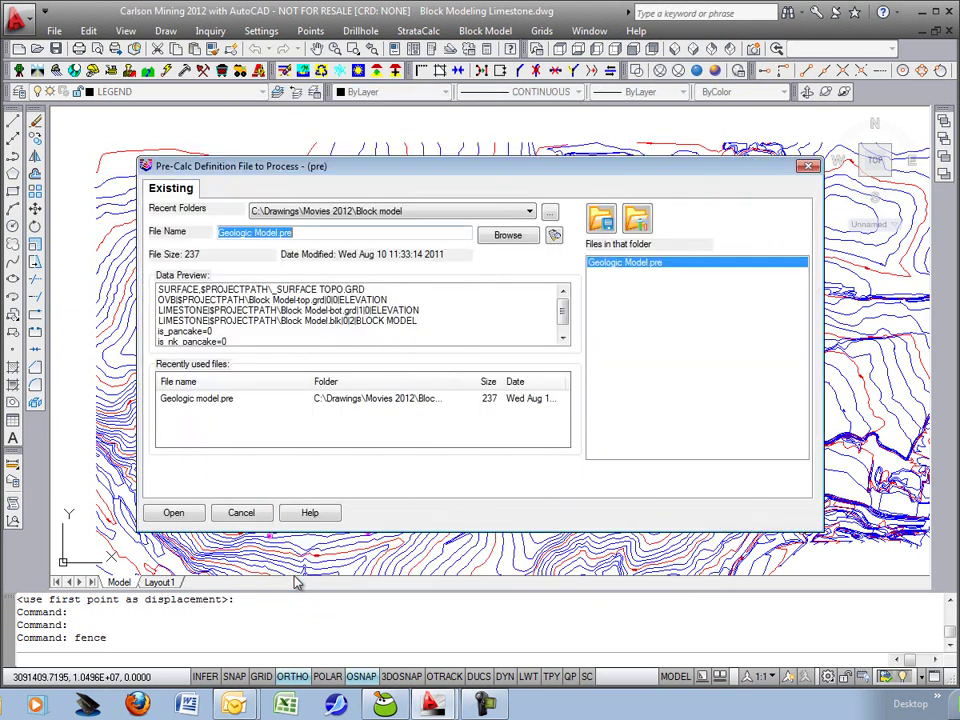
Draw the fence along the polyline from Geologic Model.pre and LS Grade Parameters.gpf, placed above the map
double_click(622, 263)
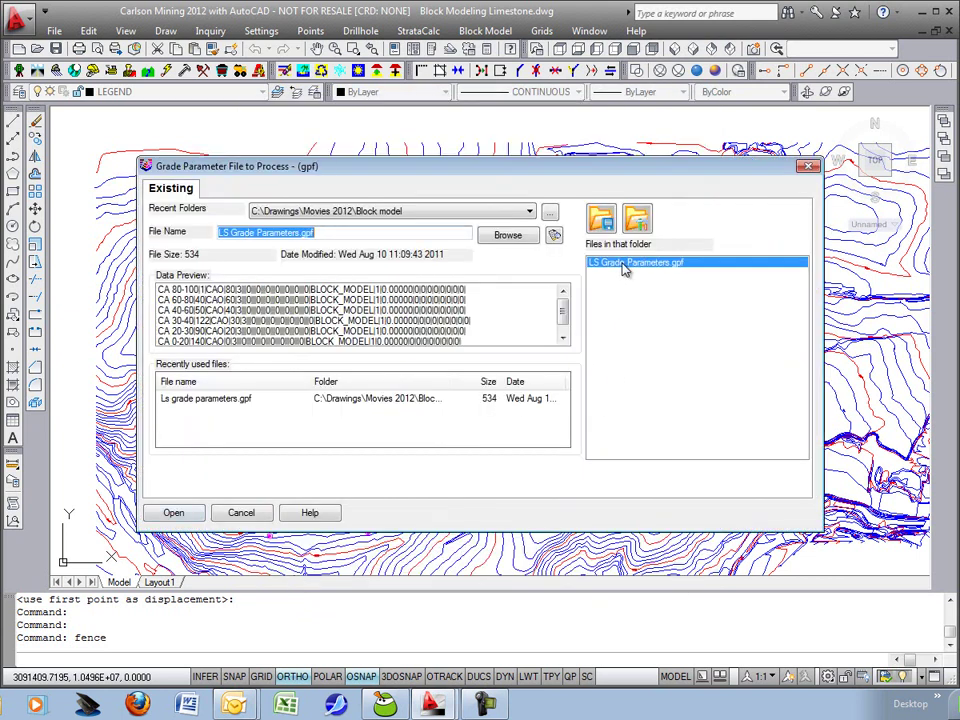
double_click(652, 263)
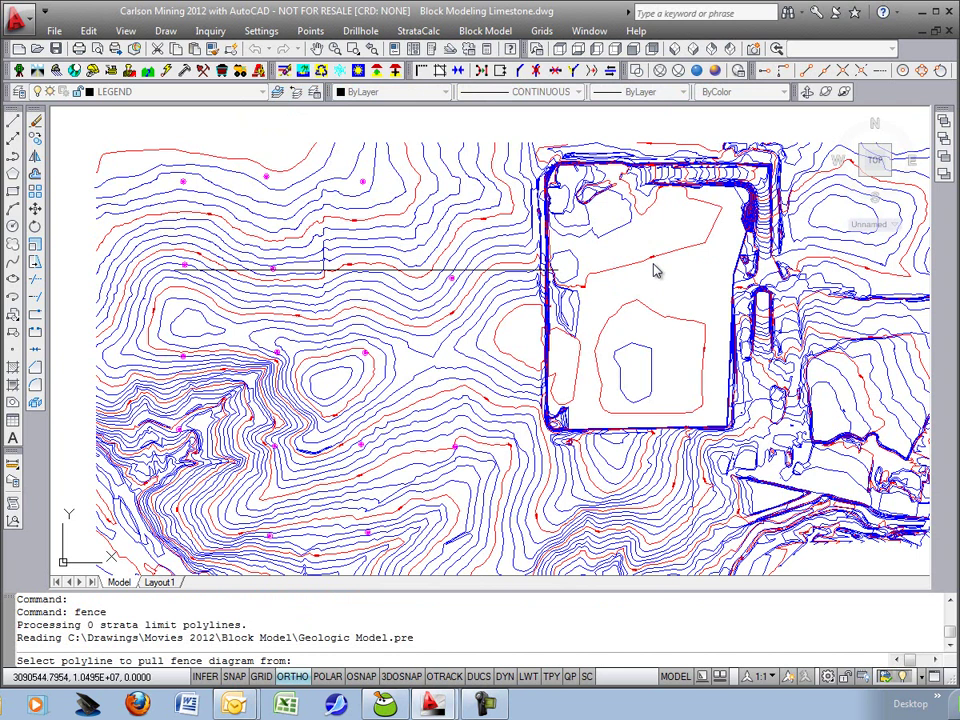
click(505, 282)
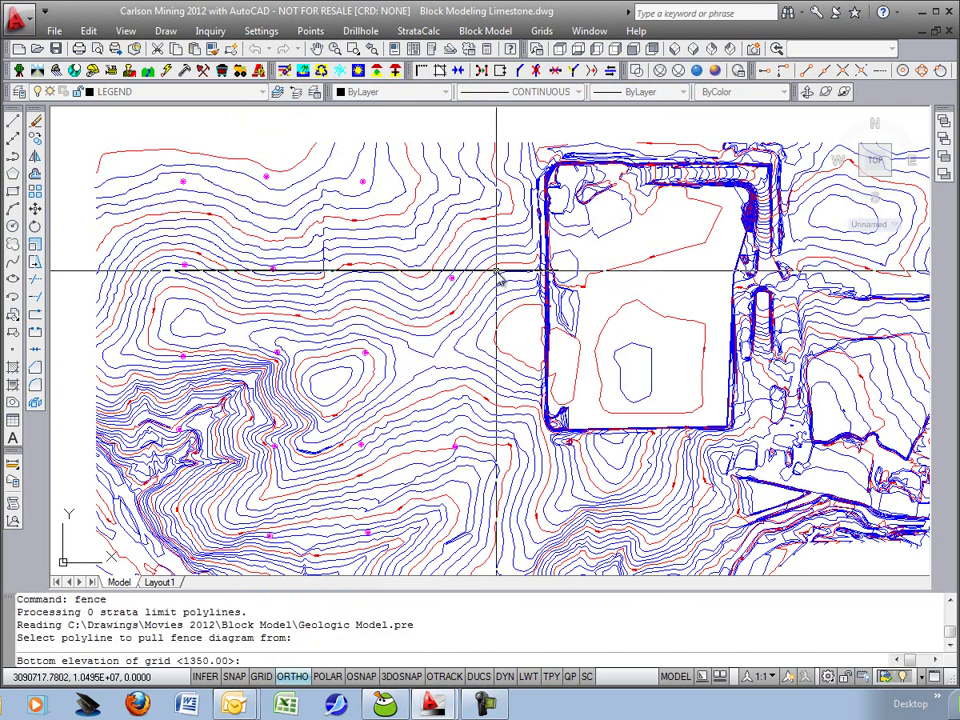
key(Return)
scroll(475, 316, down, 4)
key(Return)
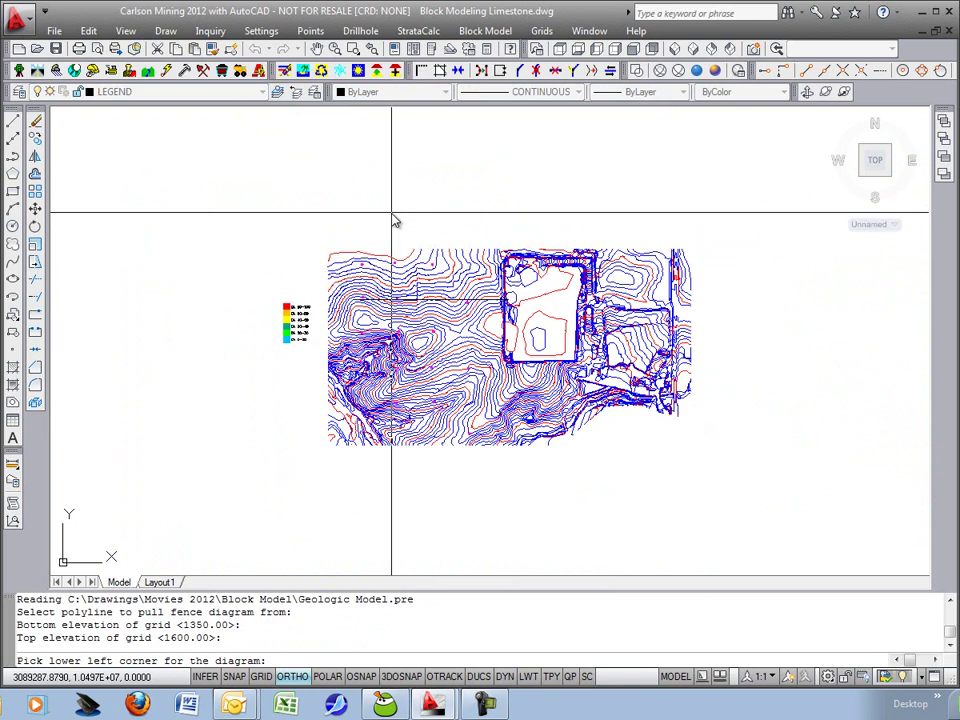
click(392, 214)
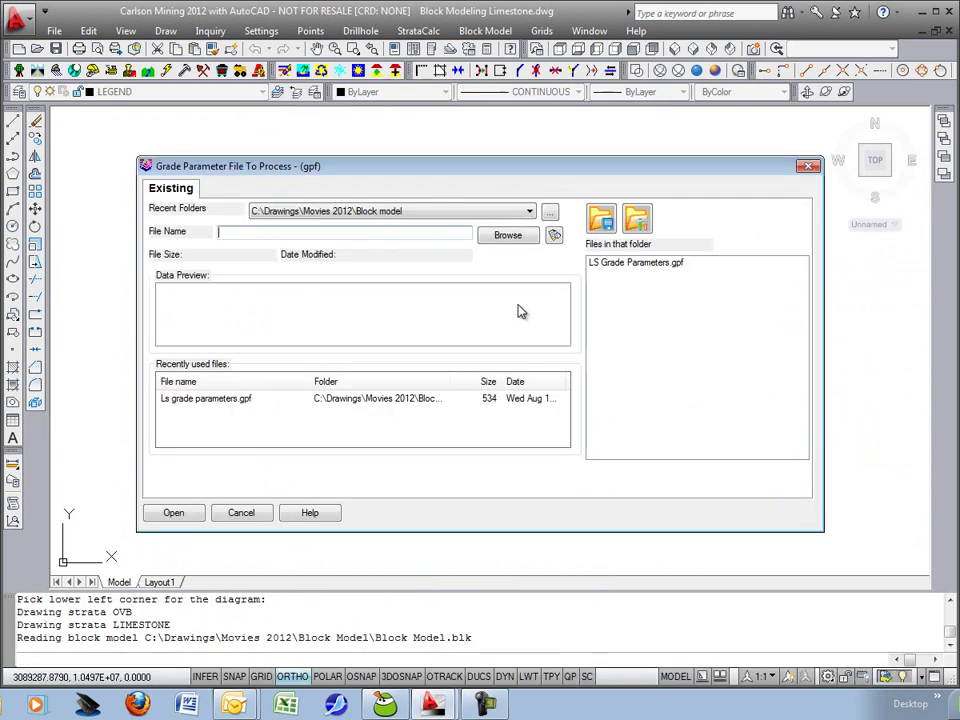
double_click(630, 263)
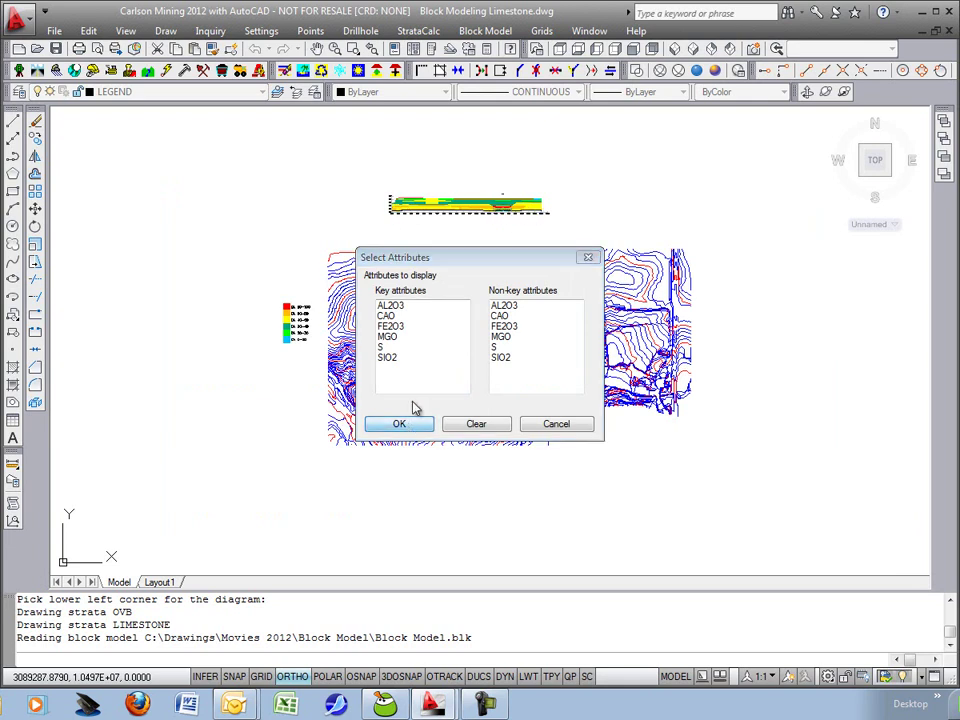
key(Return)
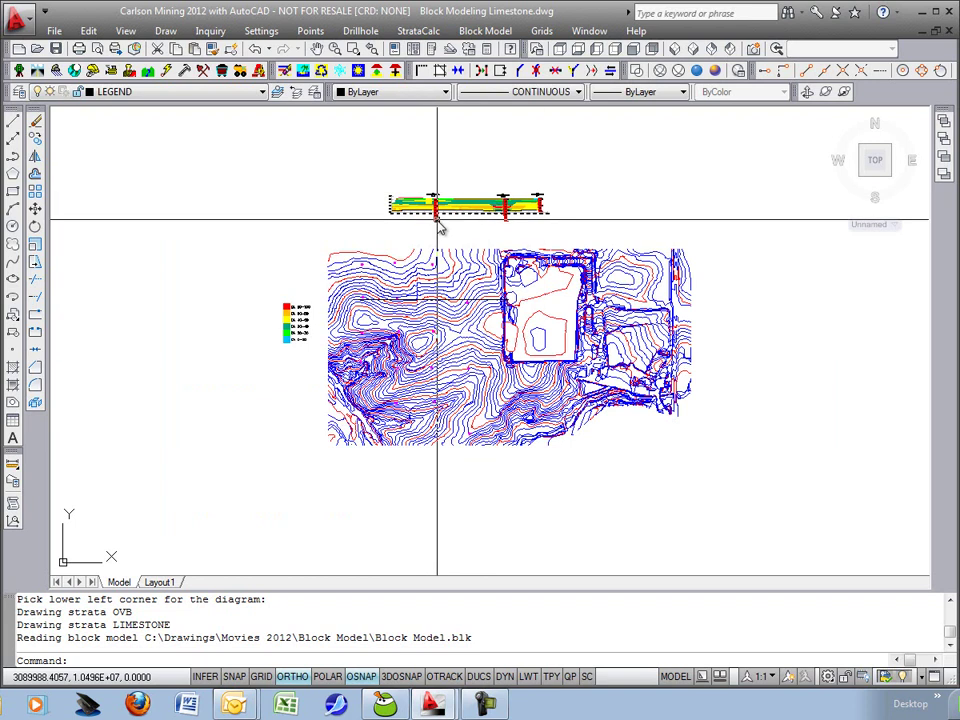
scroll(418, 207, up, 5)
scroll(444, 268, up, 3)
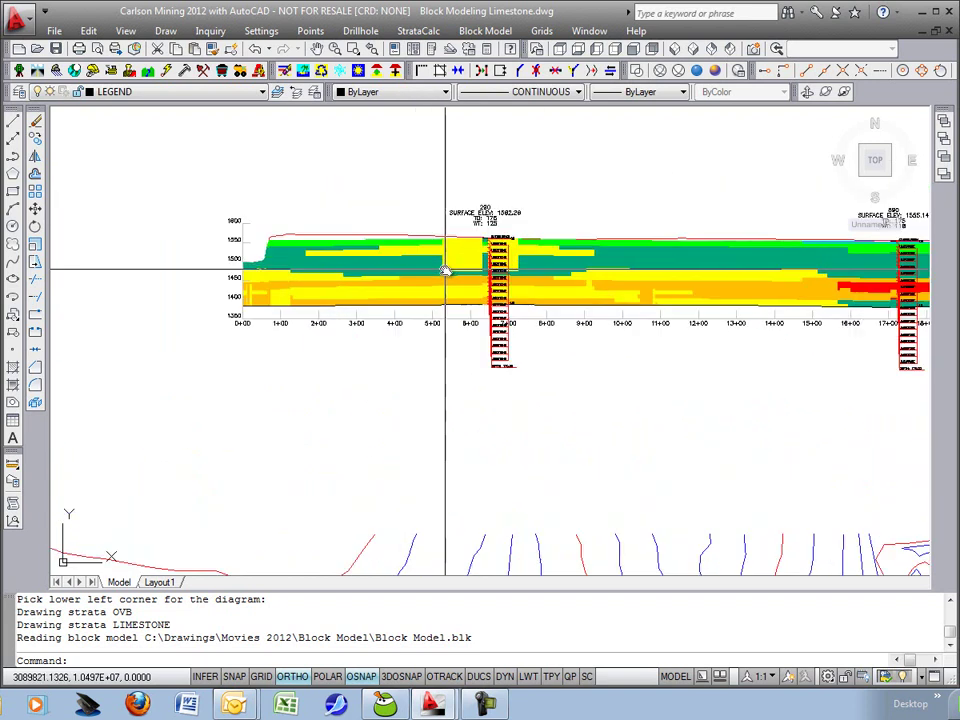
scroll(444, 268, down, 2)
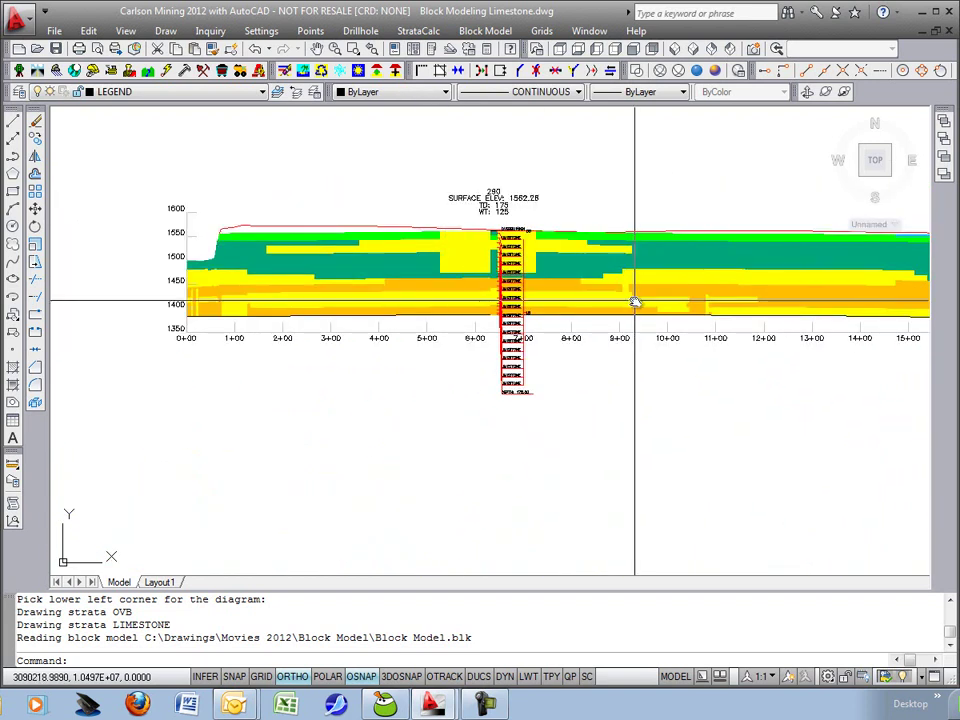
scroll(201, 263, up, 5)
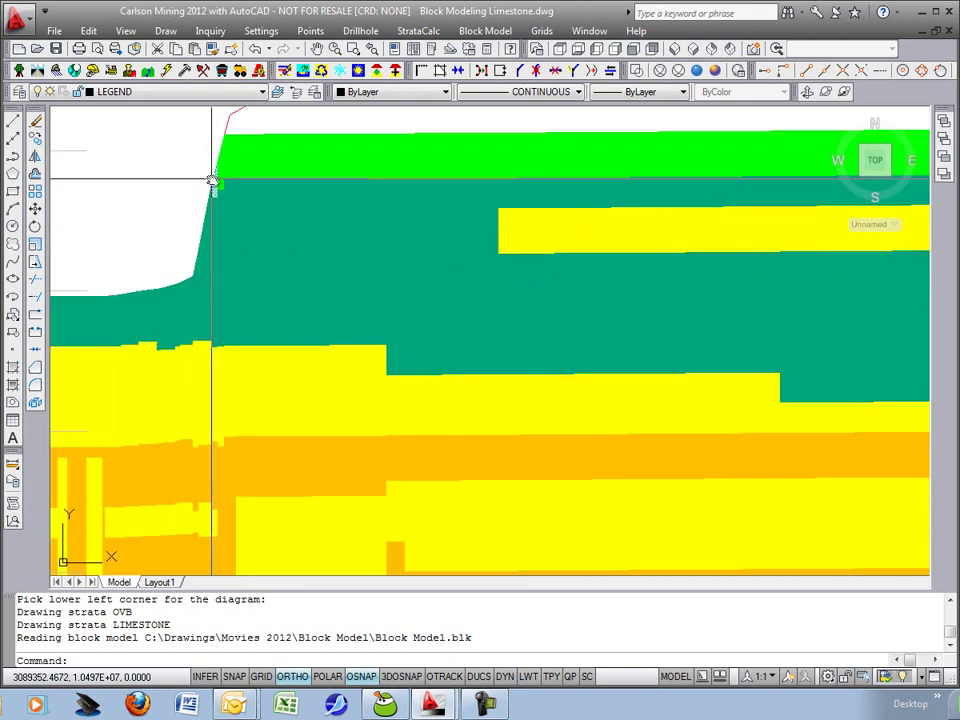
scroll(210, 180, down, 5)
middle_drag(620, 278, 270, 415)
scroll(690, 439, down, 3)
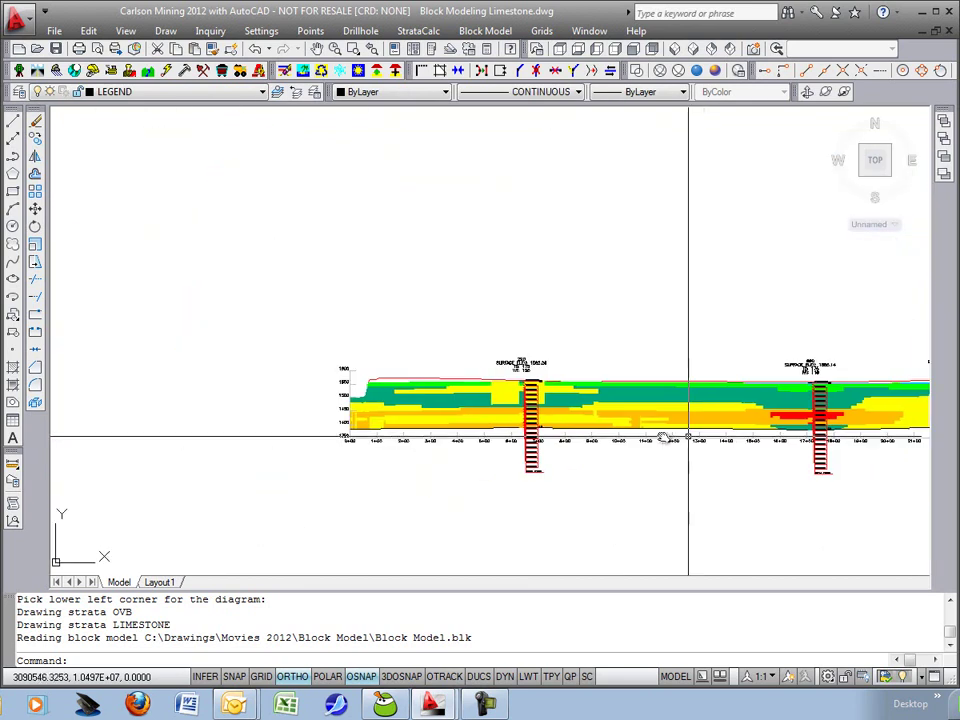
mouse_move(686, 439)
middle_down()
mouse_move(470, 380)
mouse_move(437, 407)
middle_up()
scroll(497, 388, up, 4)
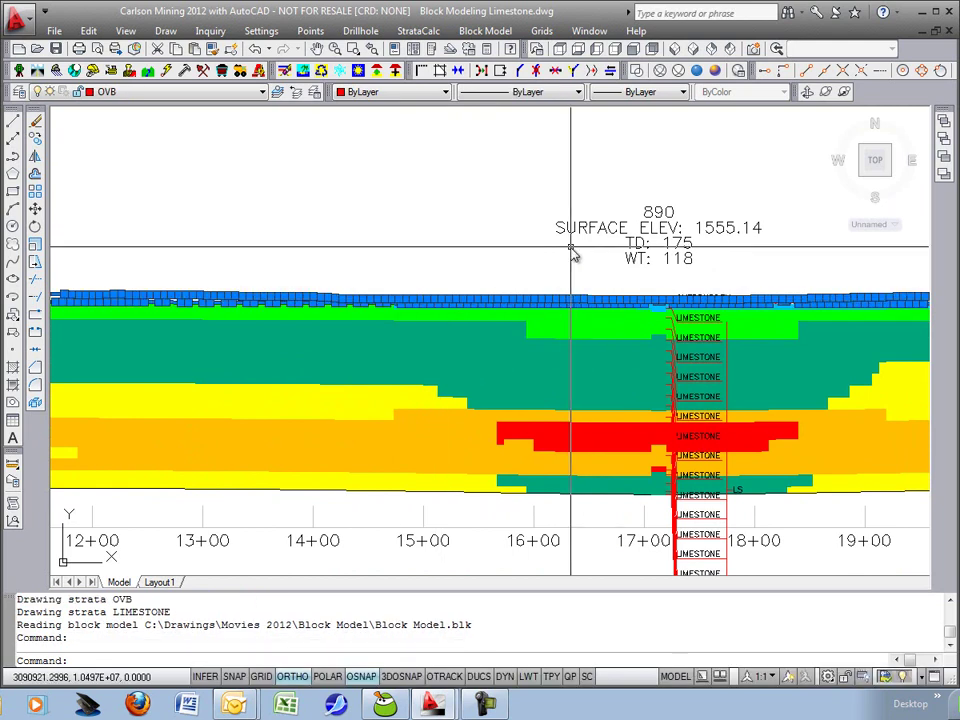
scroll(560, 270, up, 4)
key(Escape)
scroll(586, 385, down, 4)
middle_drag(593, 388, 279, 208)
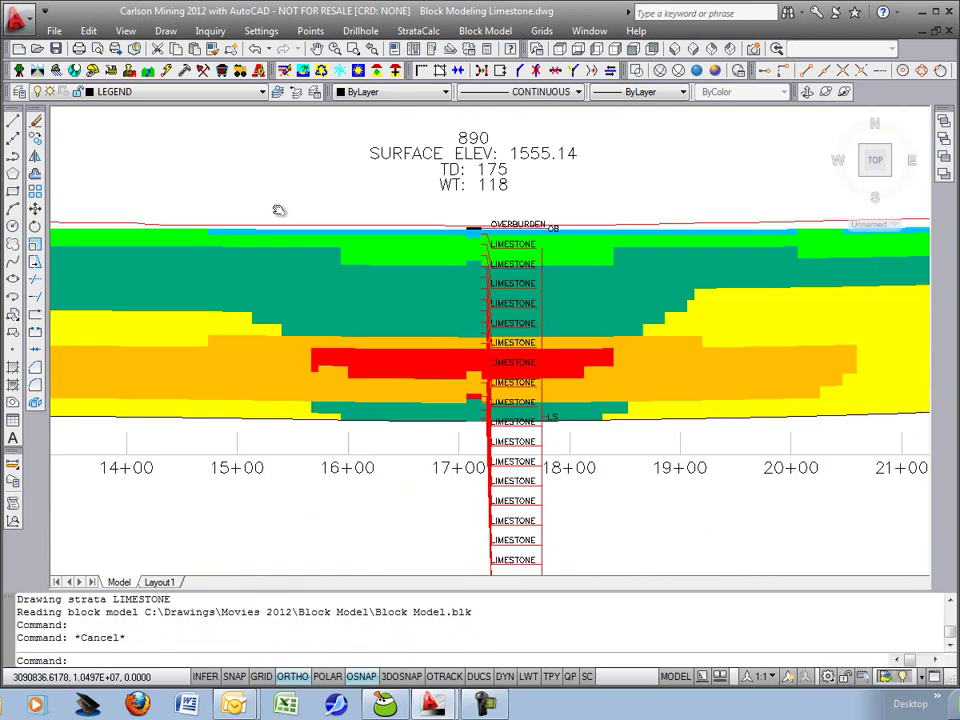
middle_drag(437, 230, 428, 267)
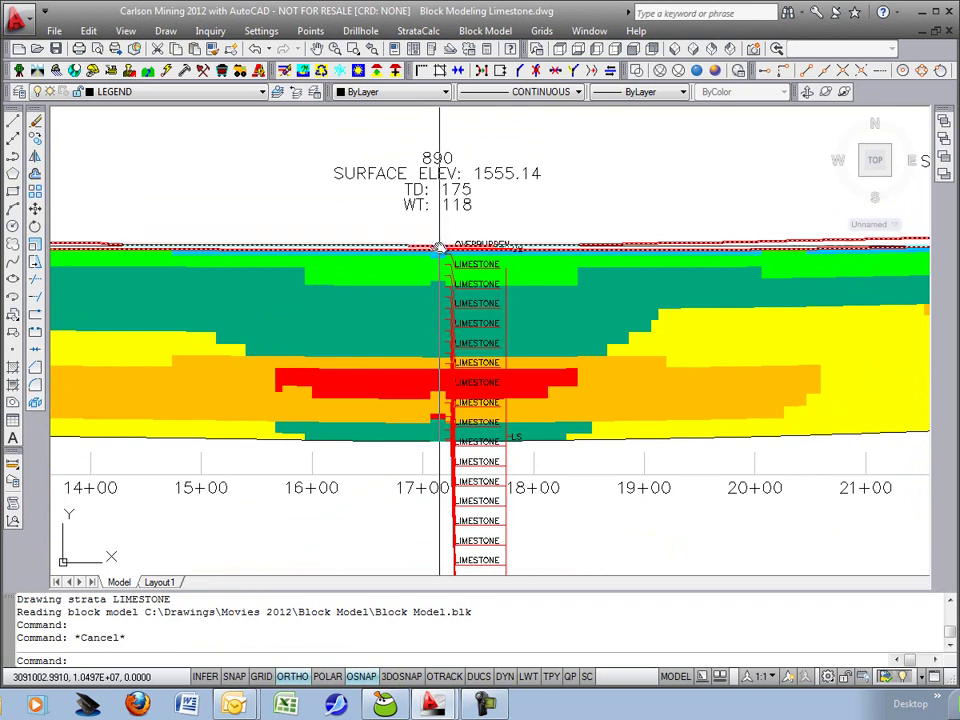
click(422, 462)
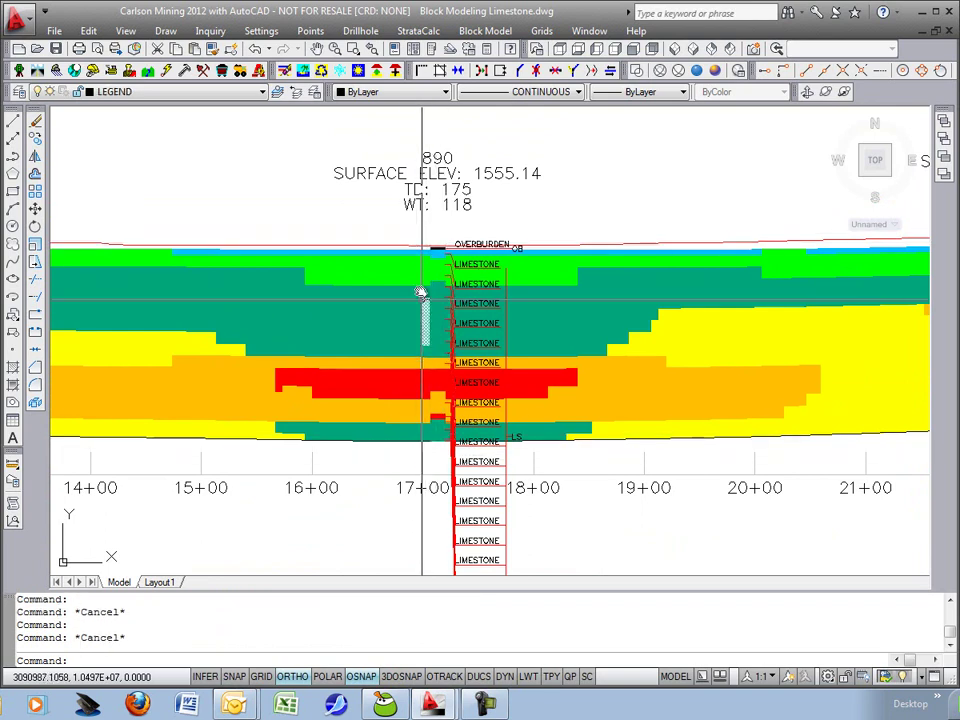
click(415, 228)
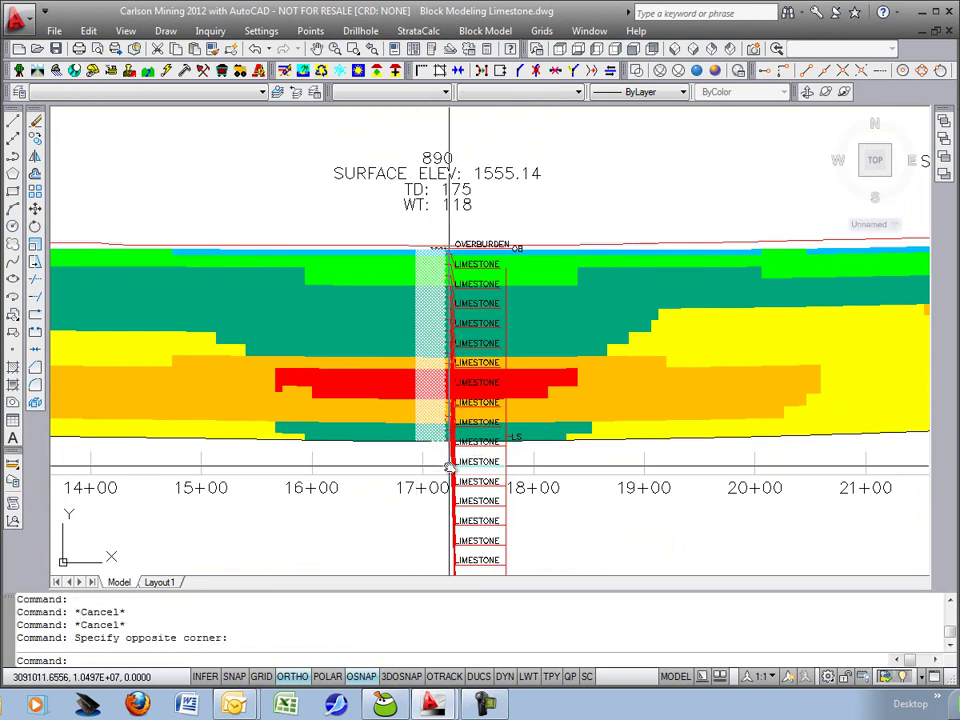
key(Escape)
scroll(441, 370, up, 3)
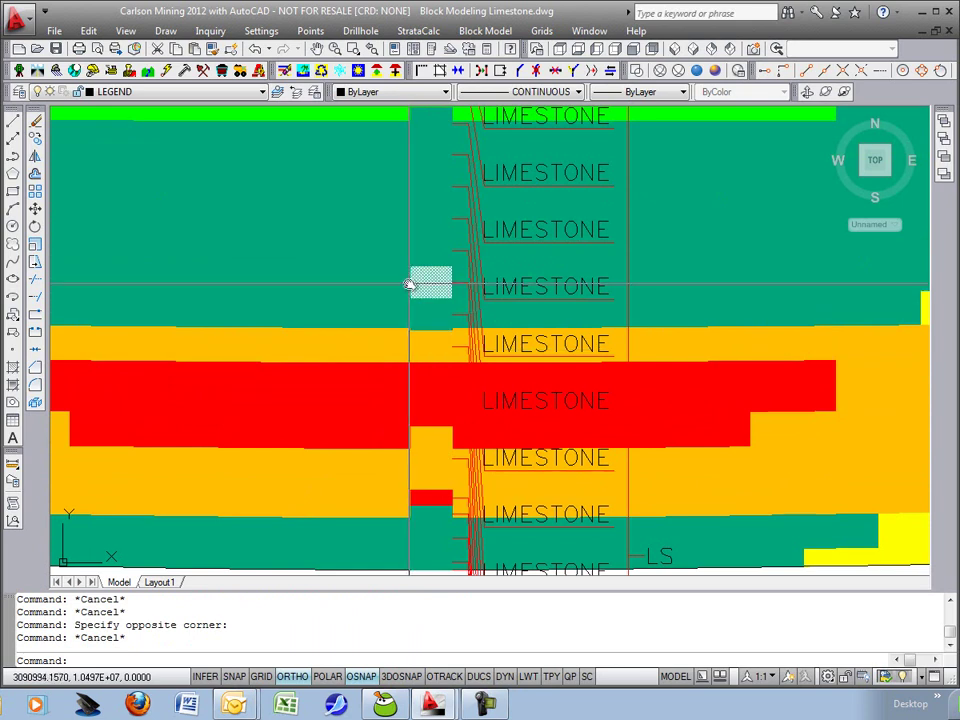
scroll(418, 336, down, 4)
middle_drag(418, 336, 551, 437)
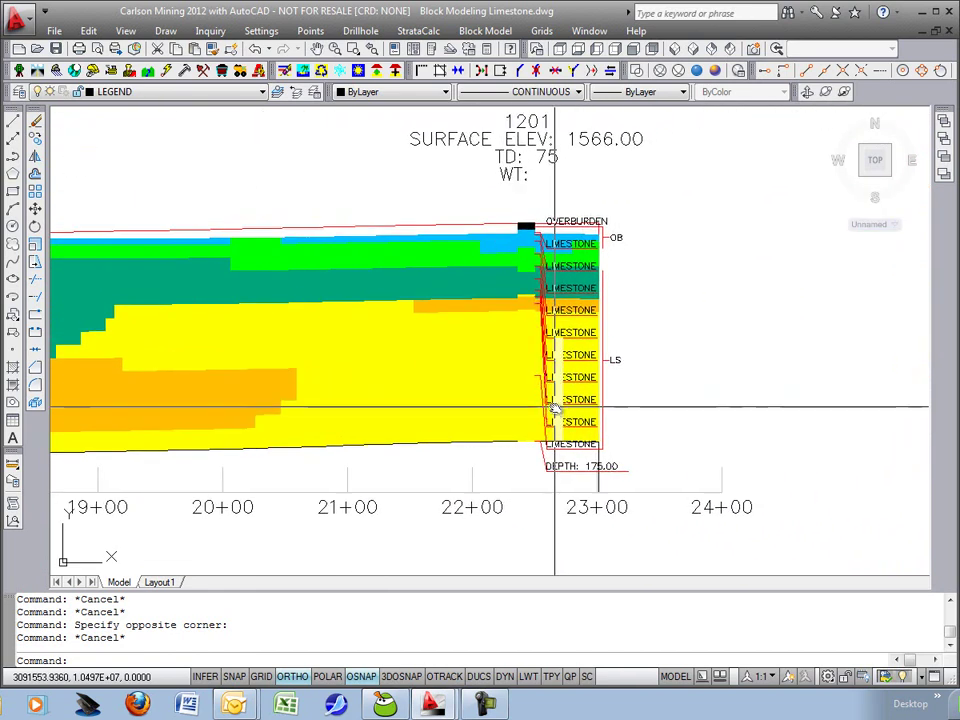
scroll(550, 316, up, 2)
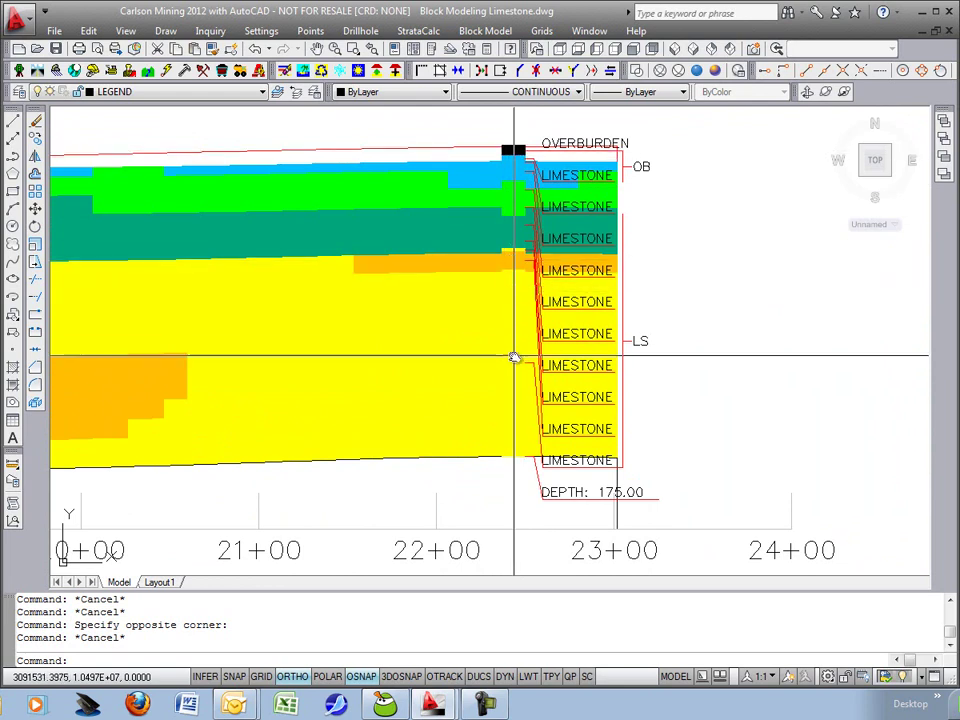
scroll(514, 356, down, 5)
scroll(514, 356, down, 2)
Draw a tall narrow rectangle along the pit's west edge with Ortho on
scroll(390, 262, up, 3)
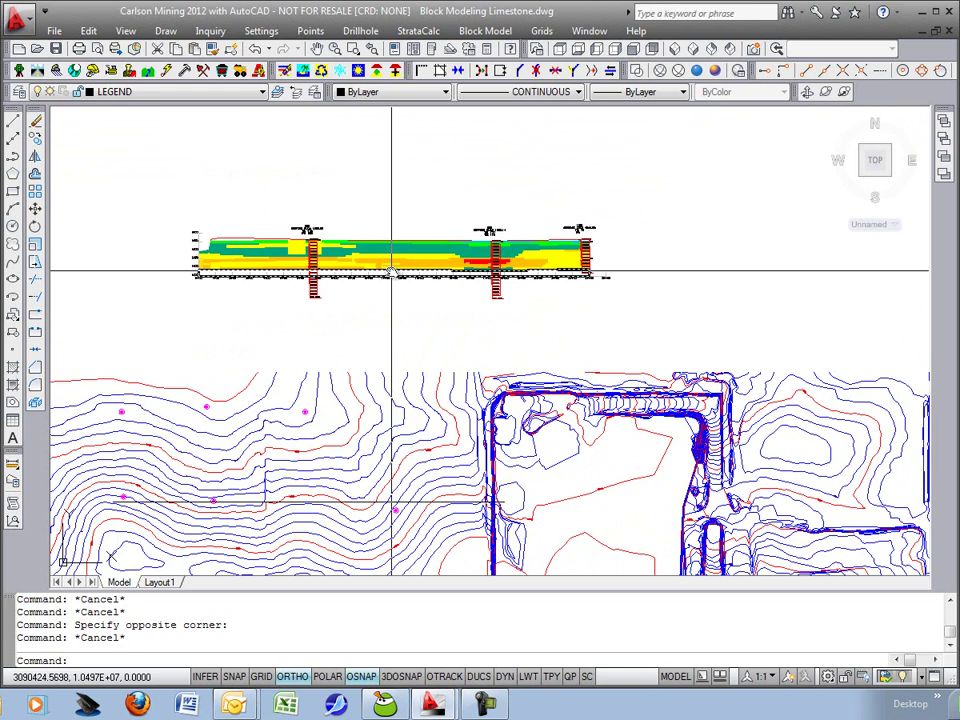
scroll(660, 328, down, 3)
middle_drag(543, 344, 643, 229)
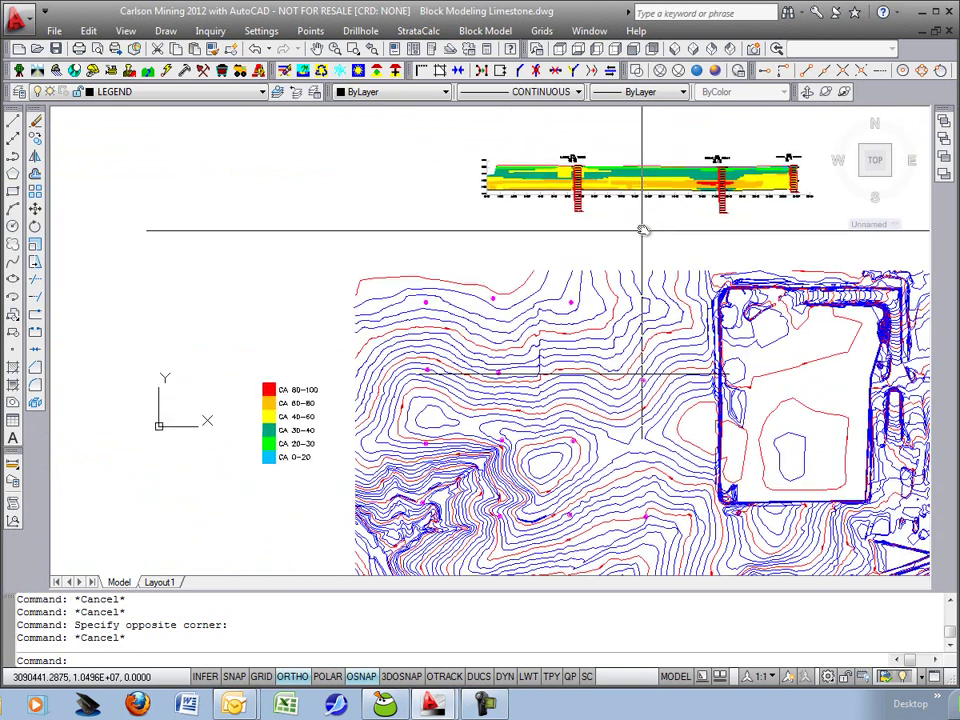
scroll(306, 428, up, 4)
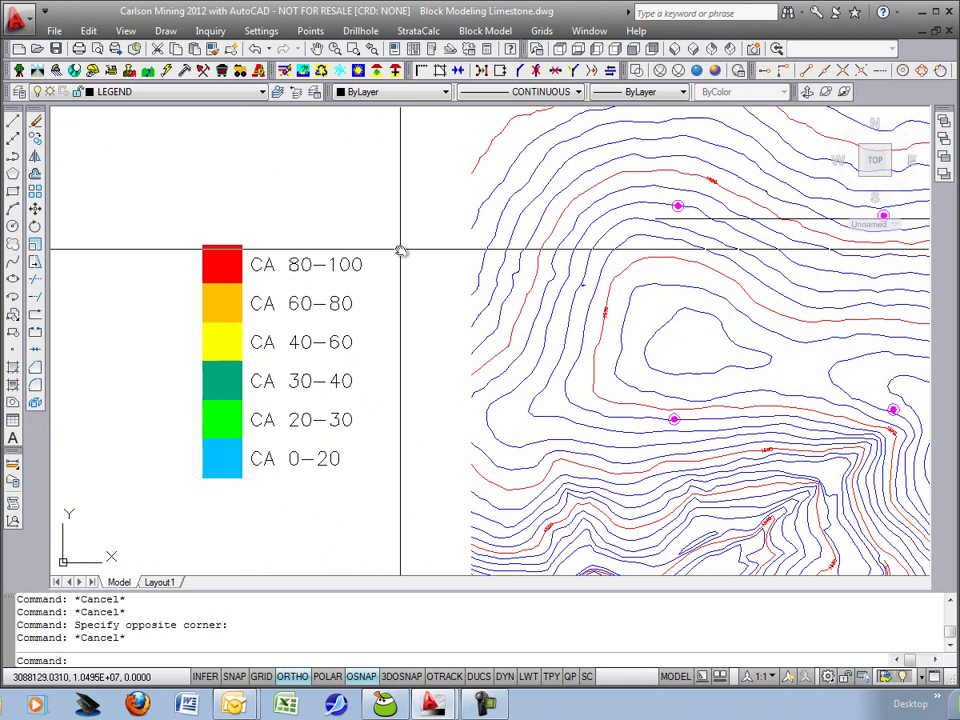
scroll(411, 261, down, 5)
middle_drag(737, 385, 497, 385)
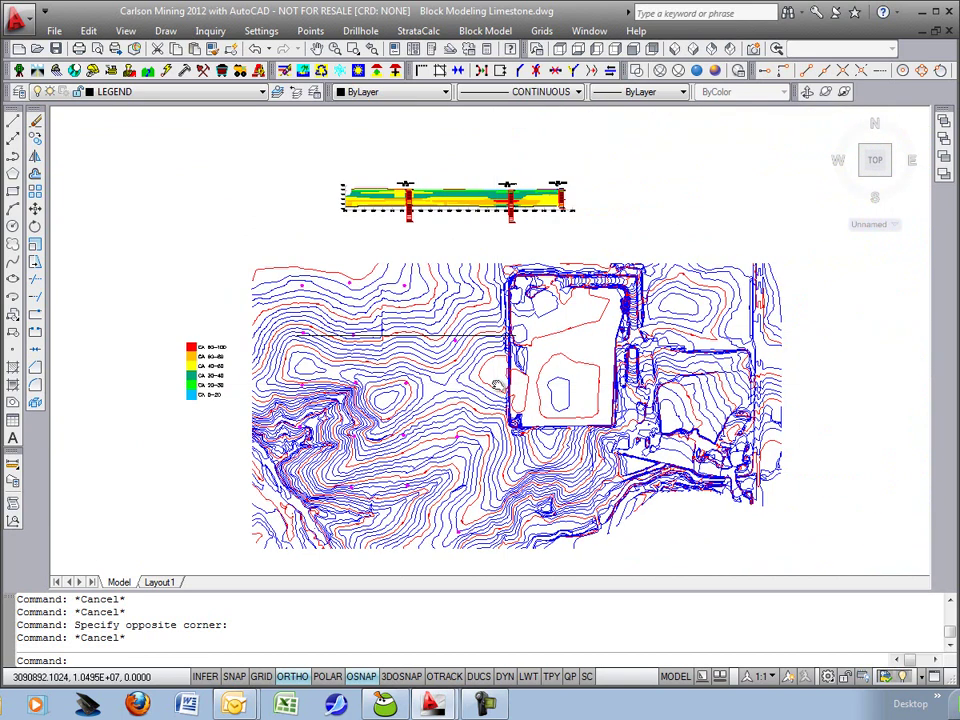
scroll(497, 385, up, 3)
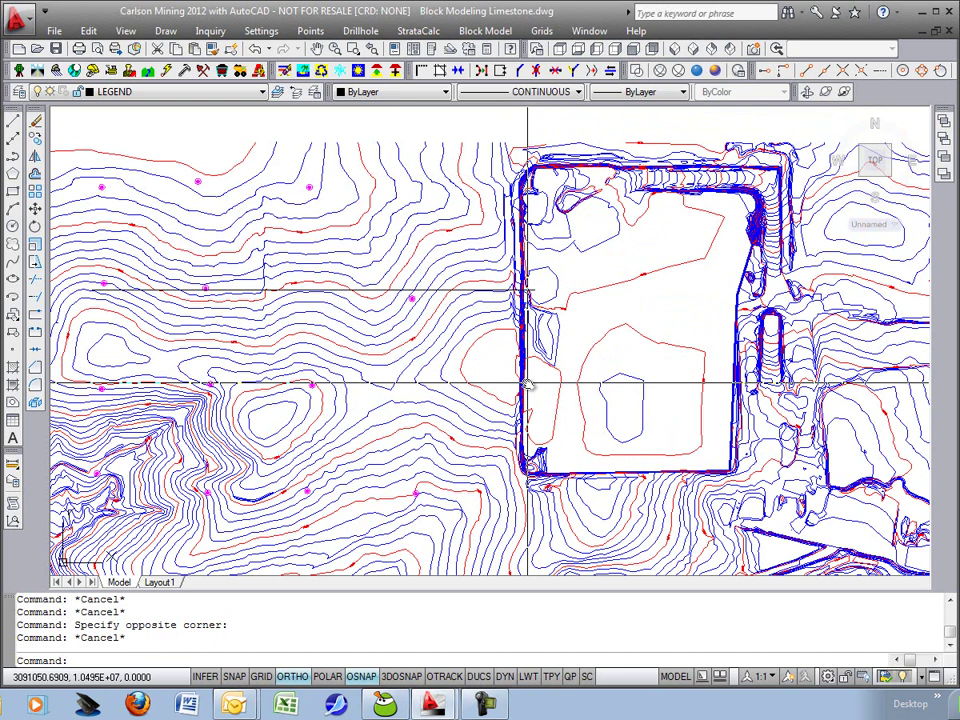
text(c)
key(Return)
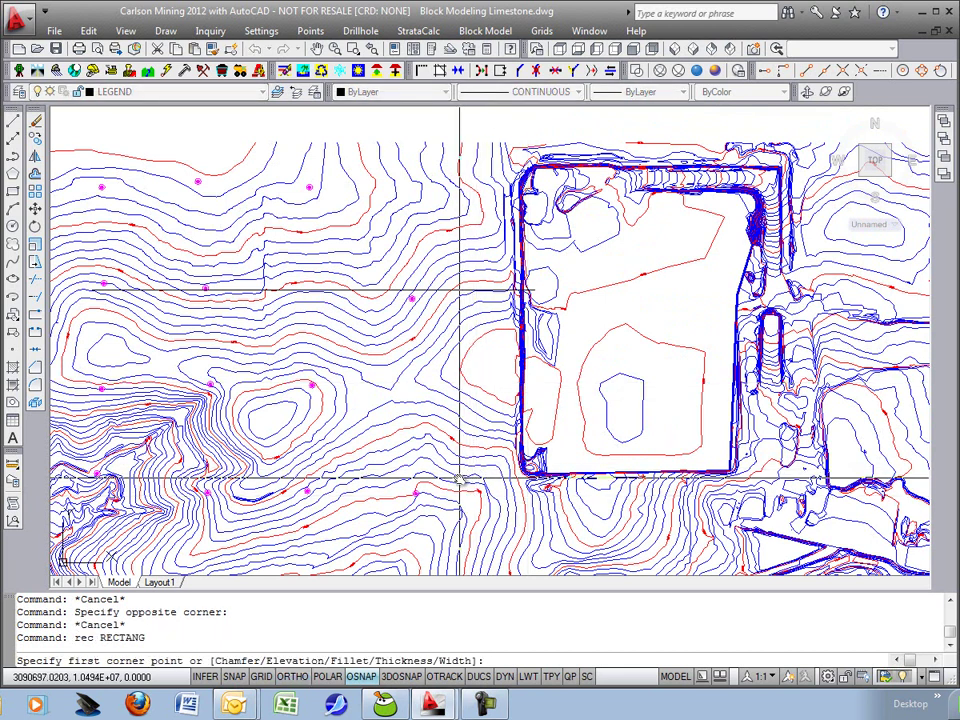
click(459, 477)
key(F8)
click(520, 179)
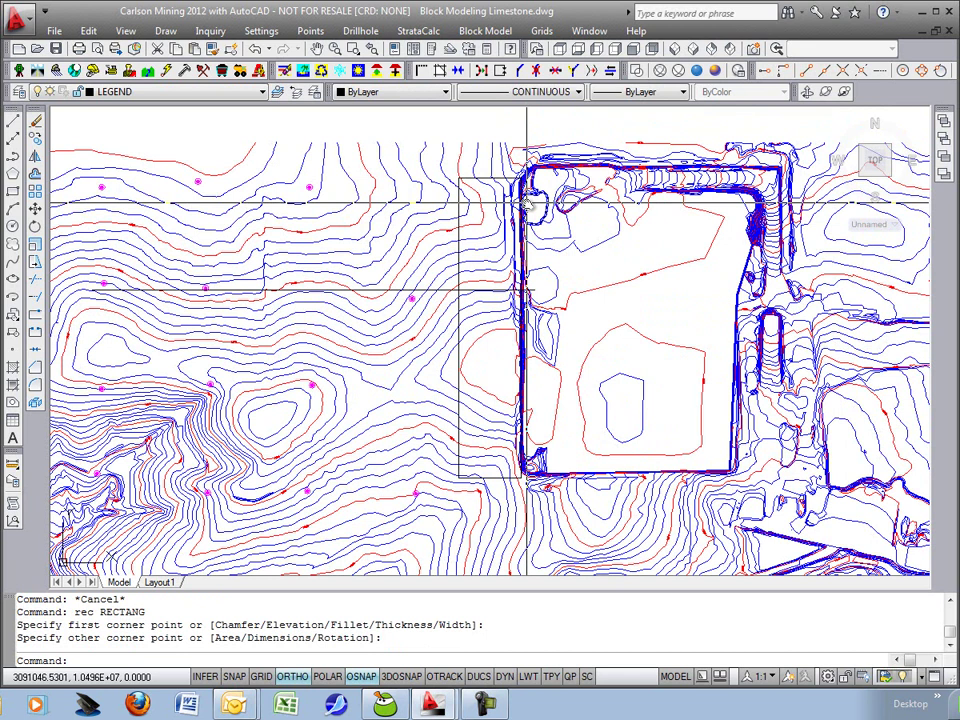
click(420, 32)
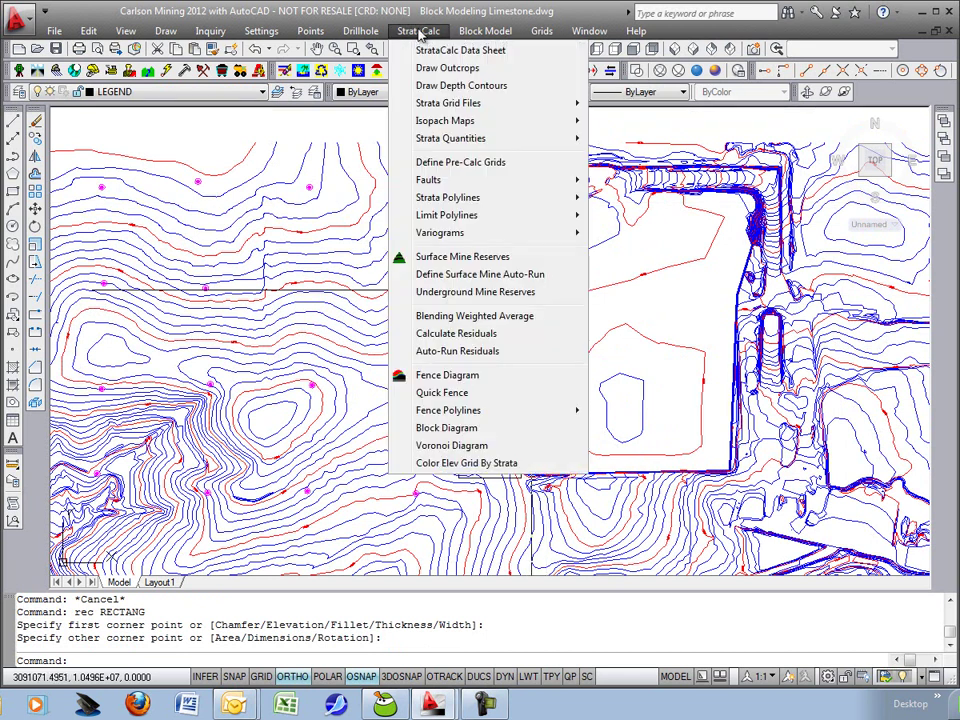
Open Surface Mine Reserves, then close it to locate the 1500 contour on the map
click(463, 260)
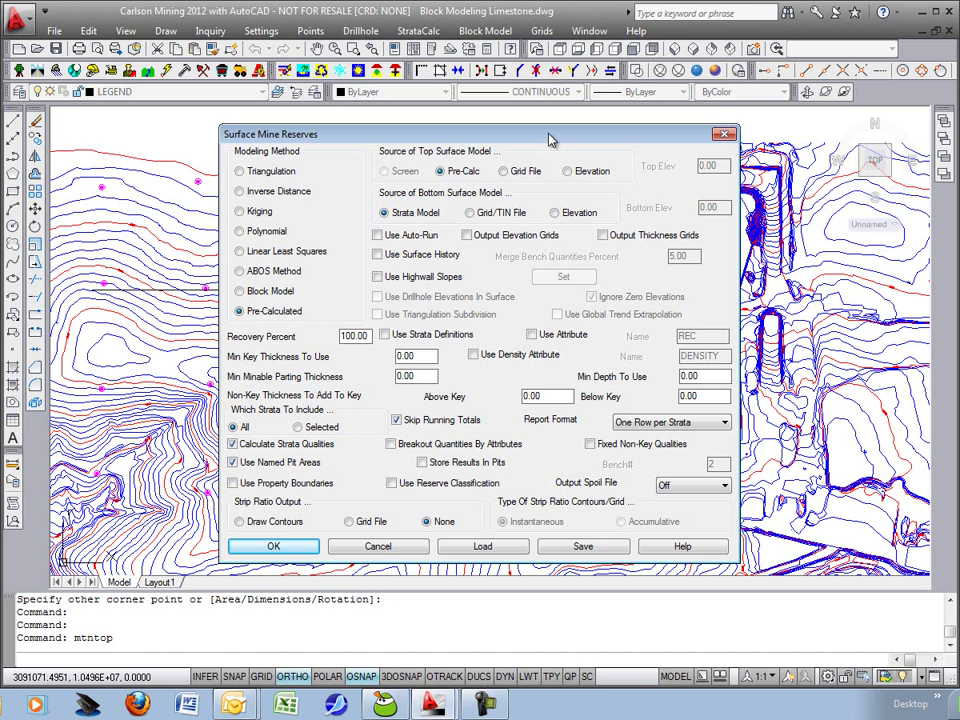
drag(457, 133, 399, 155)
click(349, 566)
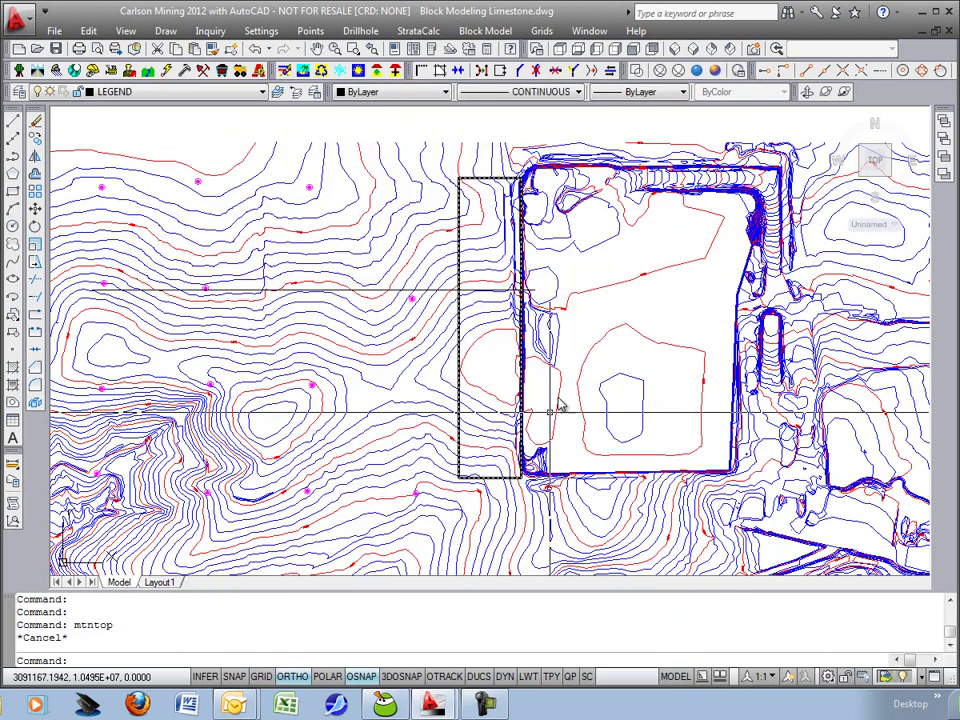
scroll(638, 343, up, 6)
middle_drag(628, 257, 591, 419)
scroll(285, 399, up, 6)
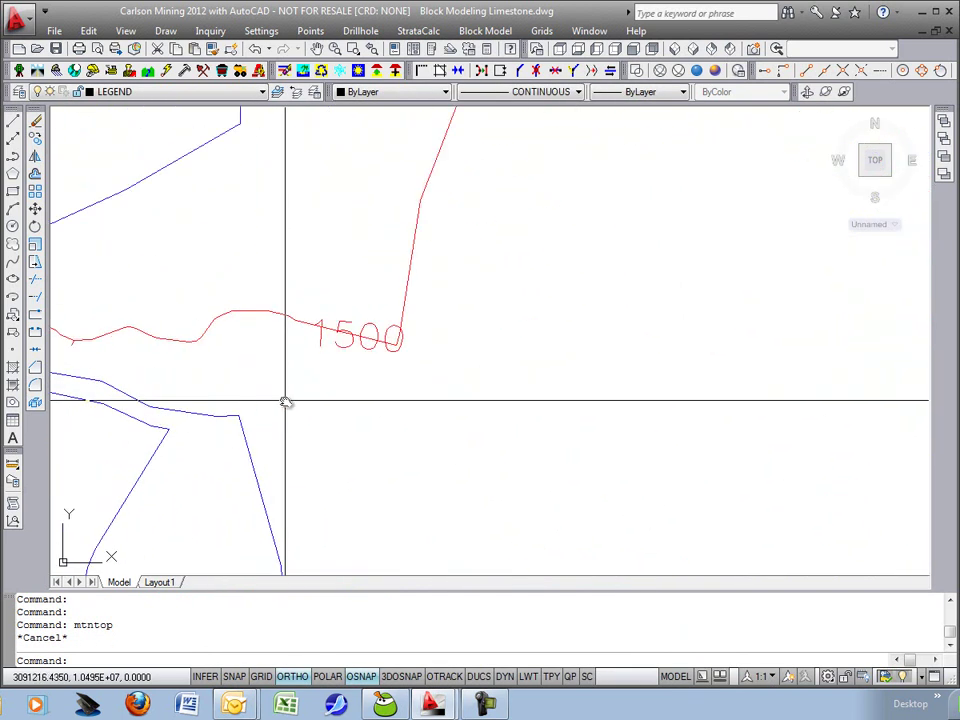
scroll(306, 403, down, 8)
Set the bottom surface to elevation 1500, skip named pit areas, and break out quantities by attributes
key(Return)
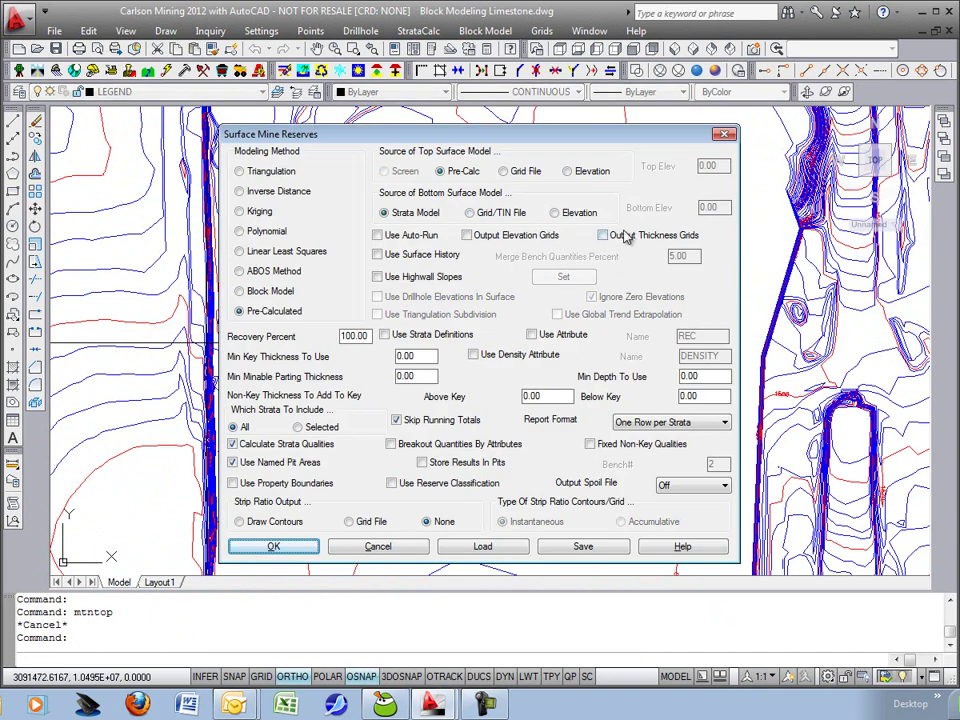
click(576, 213)
key(Tab)
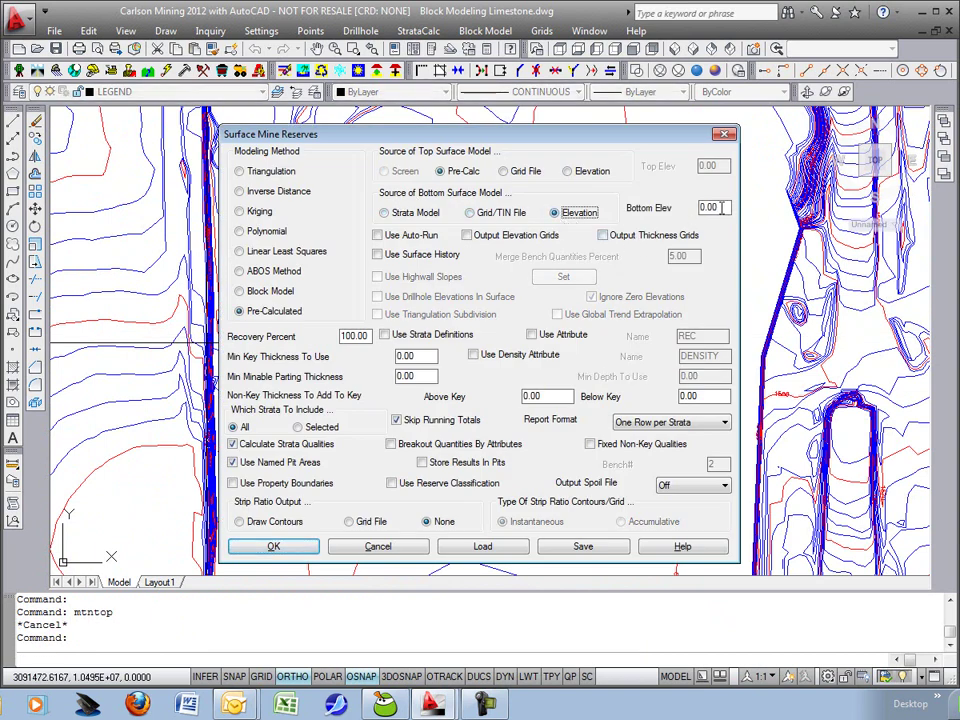
text(1500)
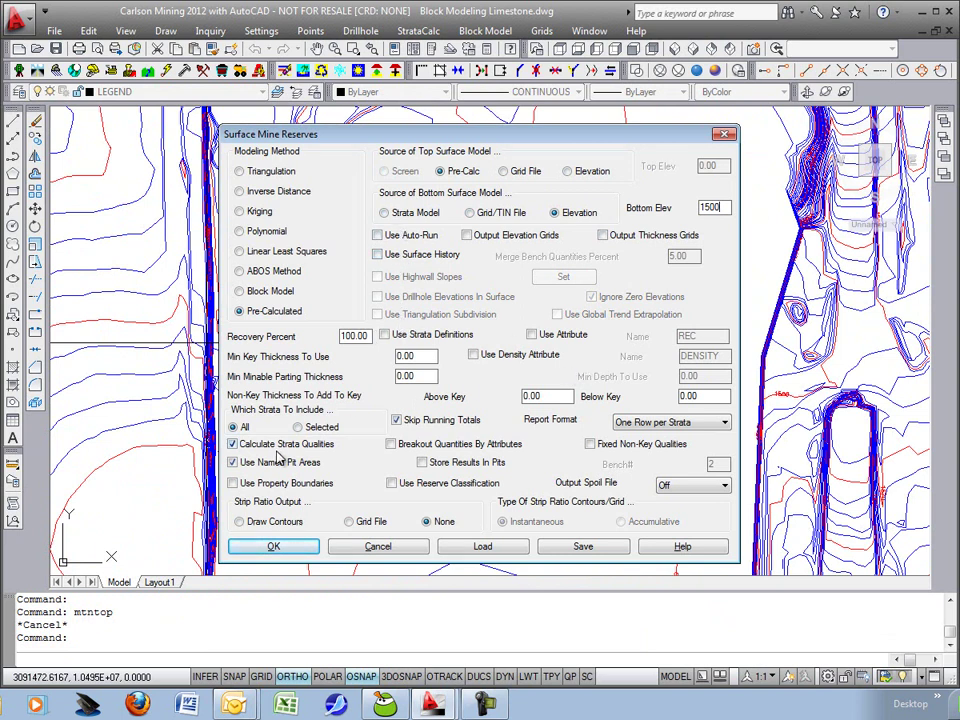
click(312, 463)
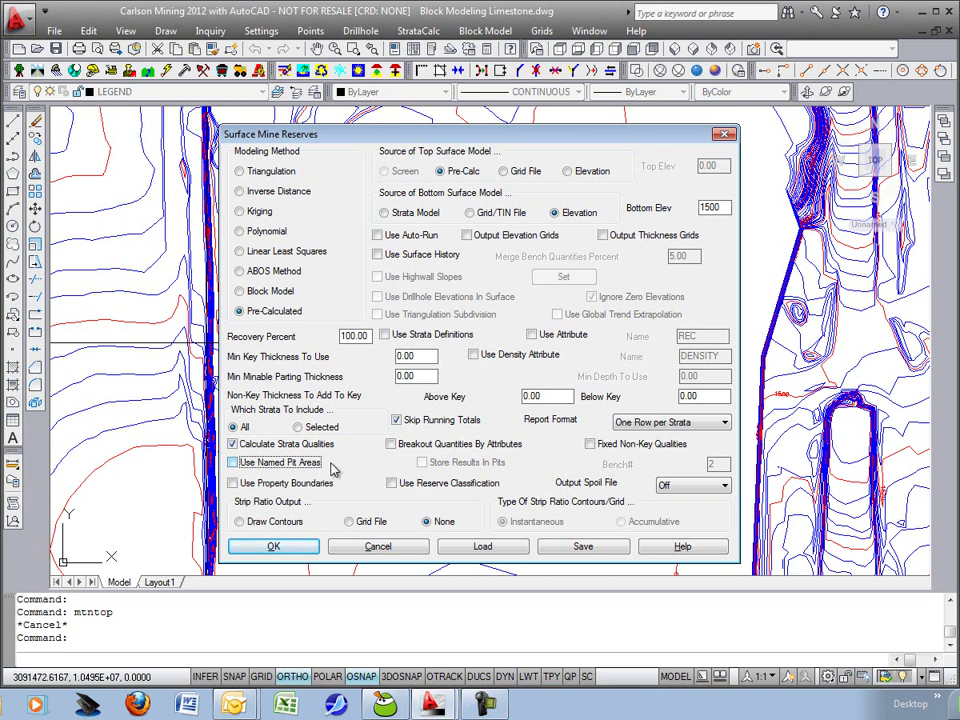
click(392, 444)
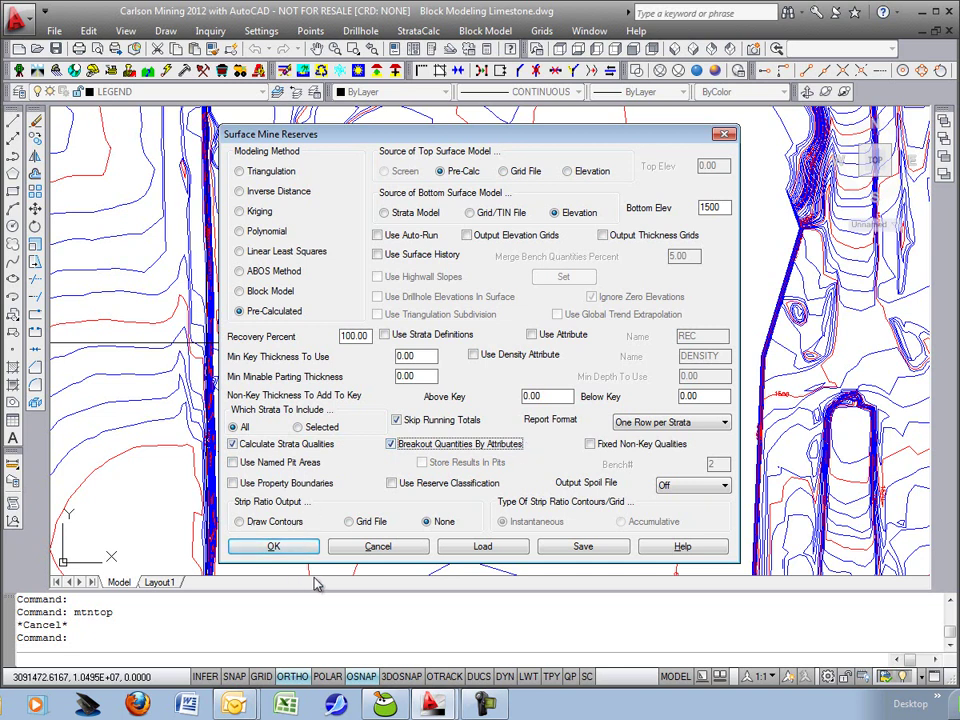
Calculate reserves from Geologic Model.pre and LS Grade Parameters.gpf inside the rectangle, excluding the small polyline
click(305, 549)
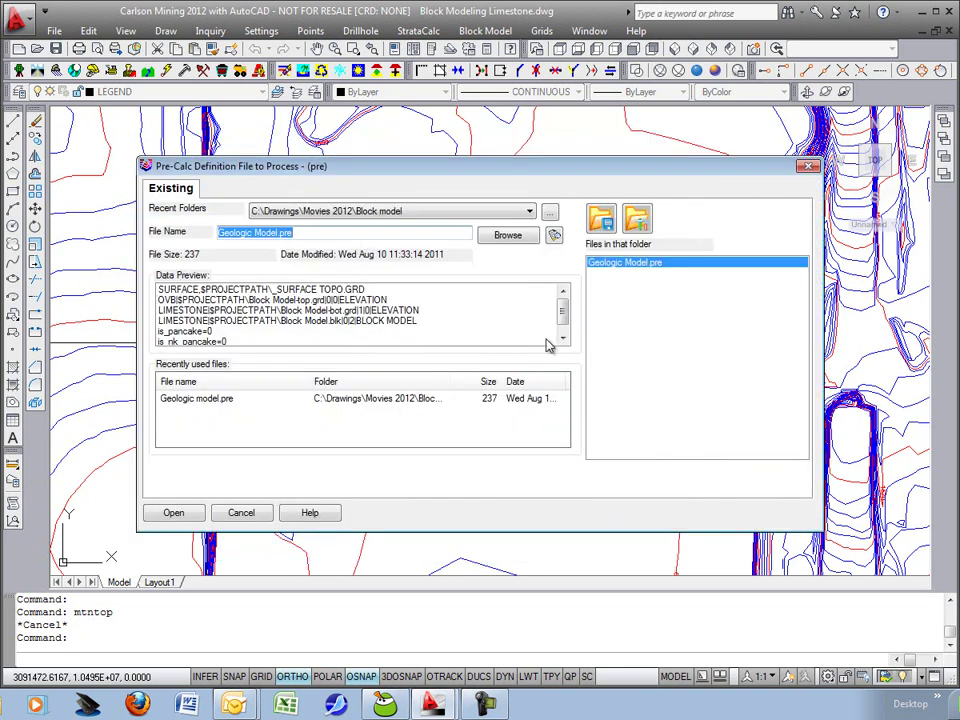
double_click(632, 264)
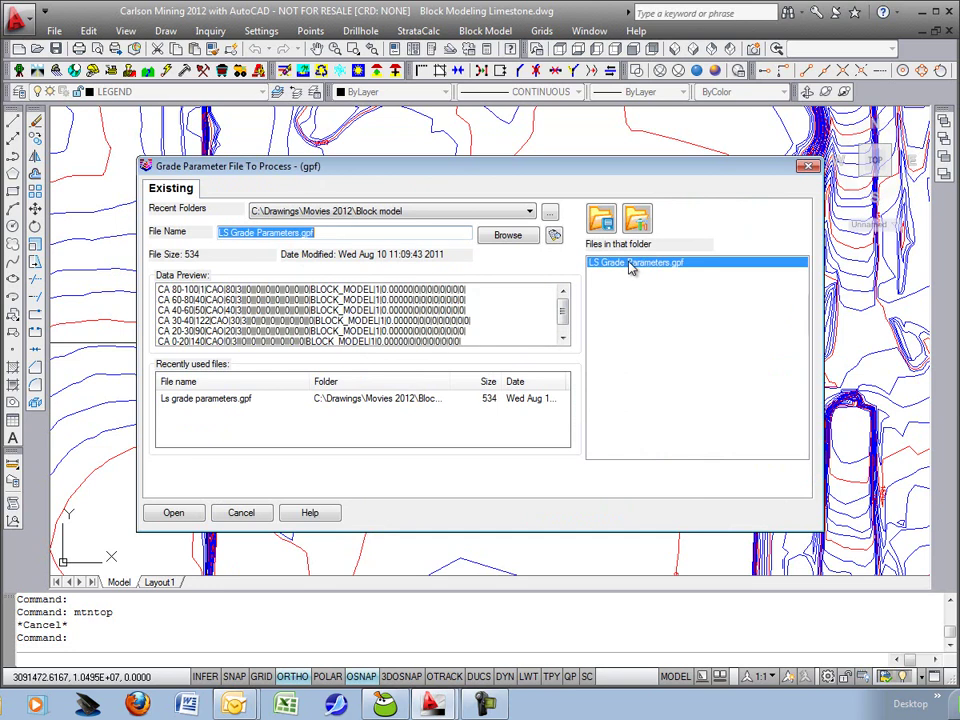
double_click(637, 266)
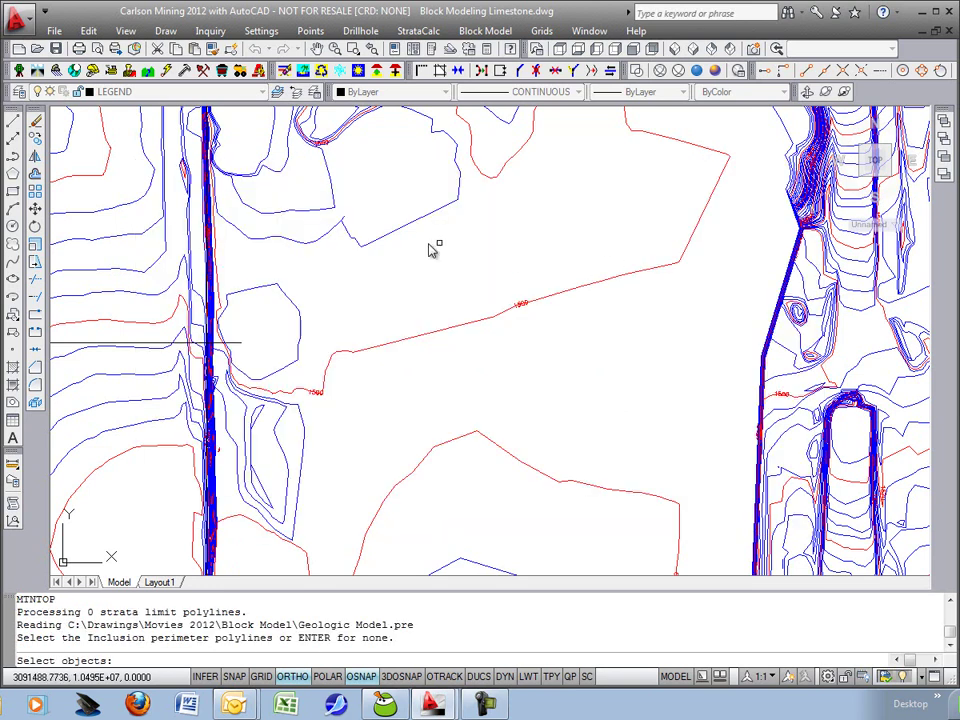
scroll(394, 270, down, 3)
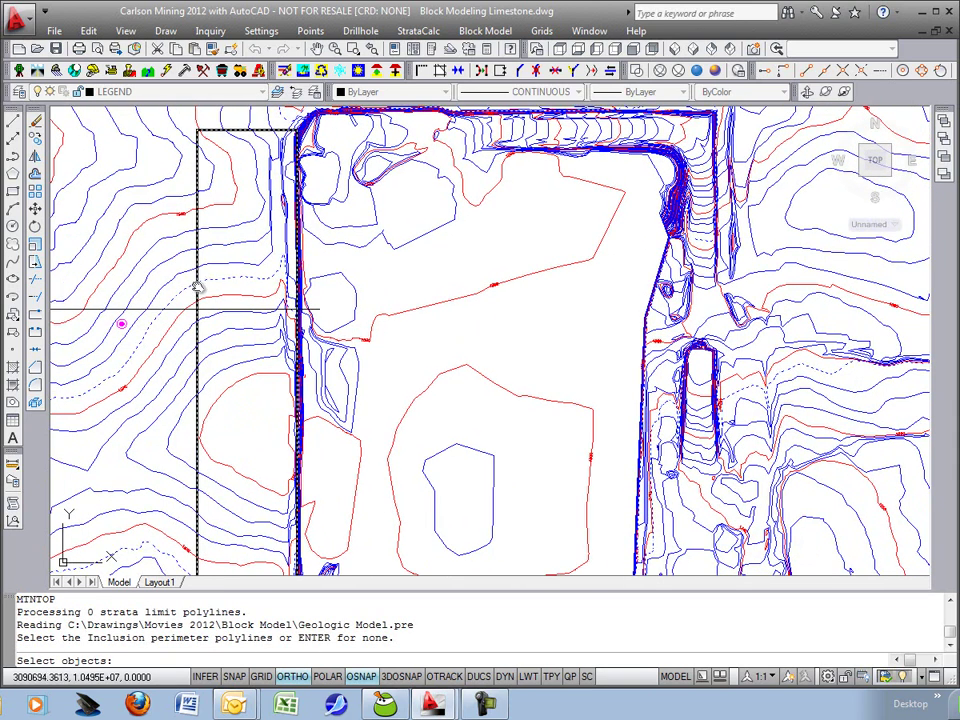
click(197, 290)
key(Return)
click(351, 349)
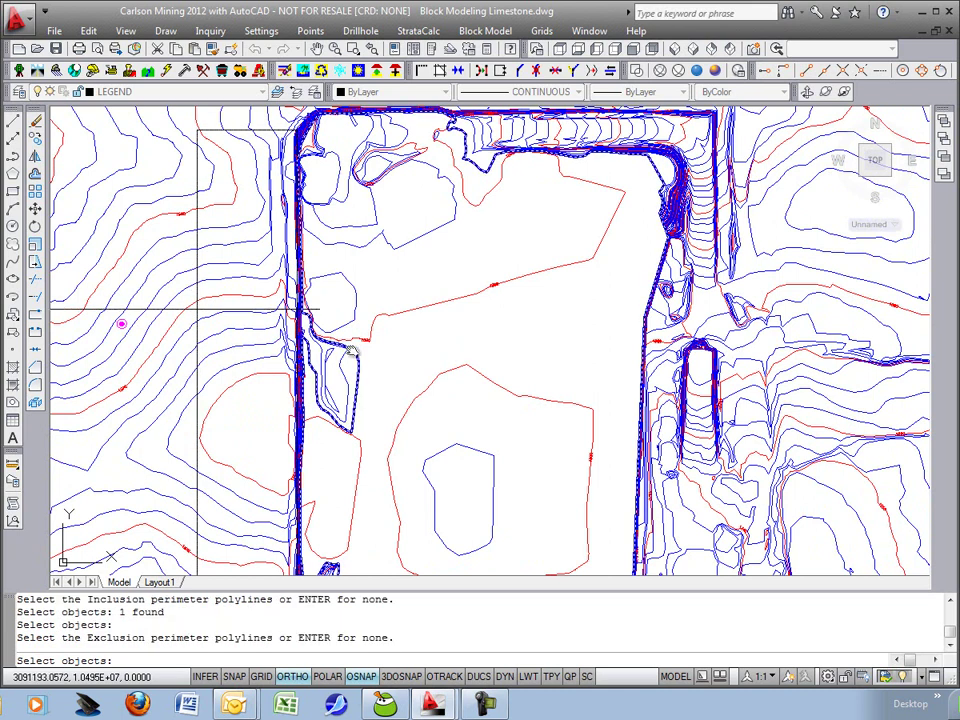
key(Return)
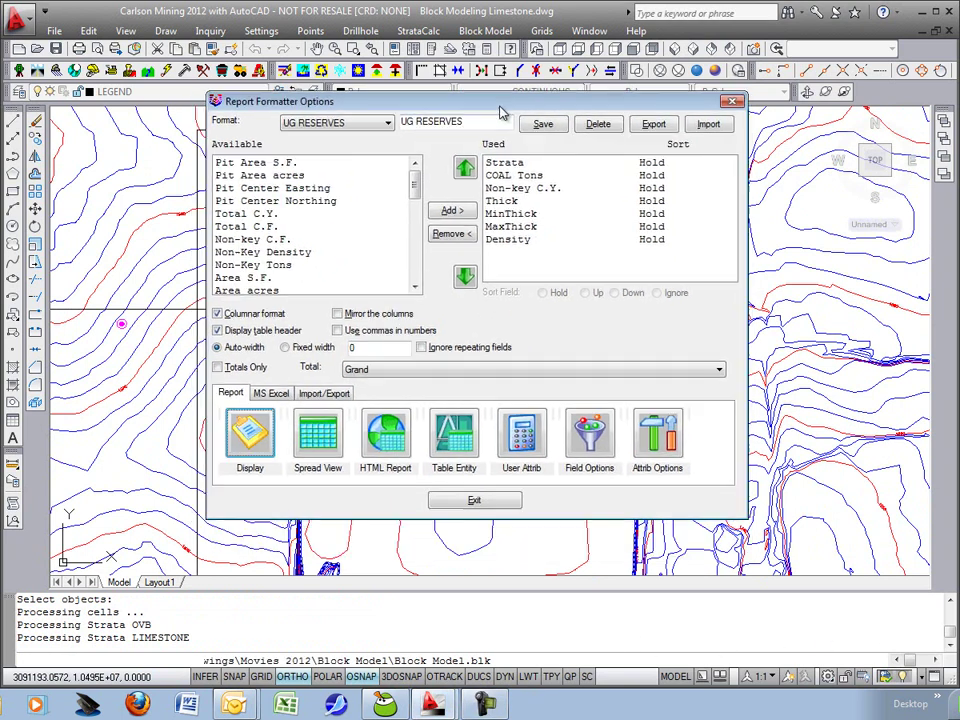
Add CAO, CA 40-60, CA 30-40, CA 20-30 and No Grade Tons fields after COAL Tons
scroll(413, 195, down, 6)
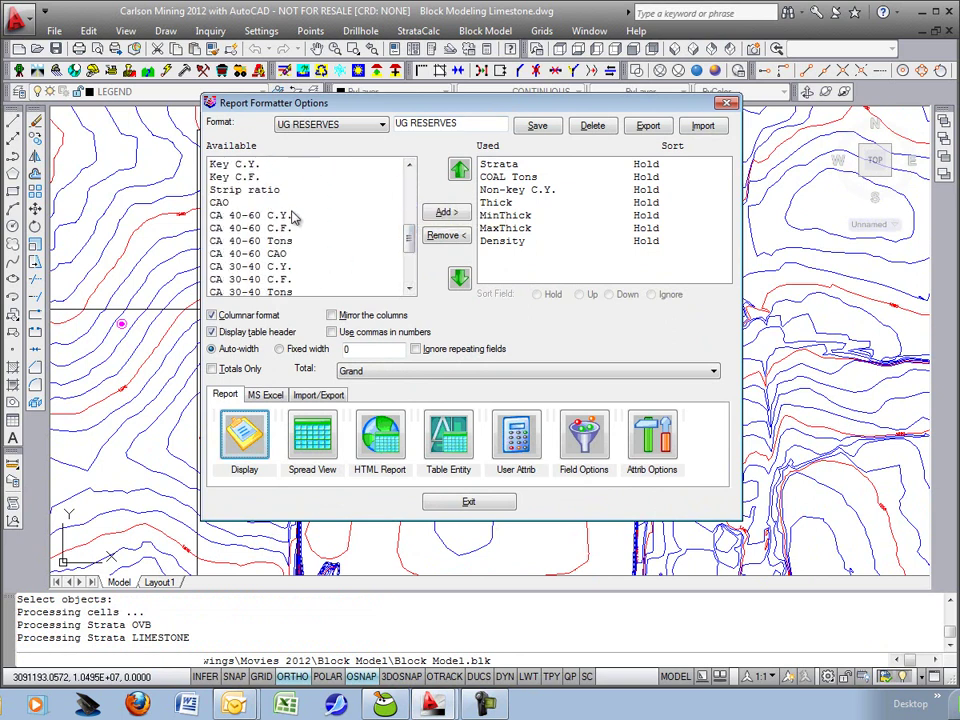
click(280, 243)
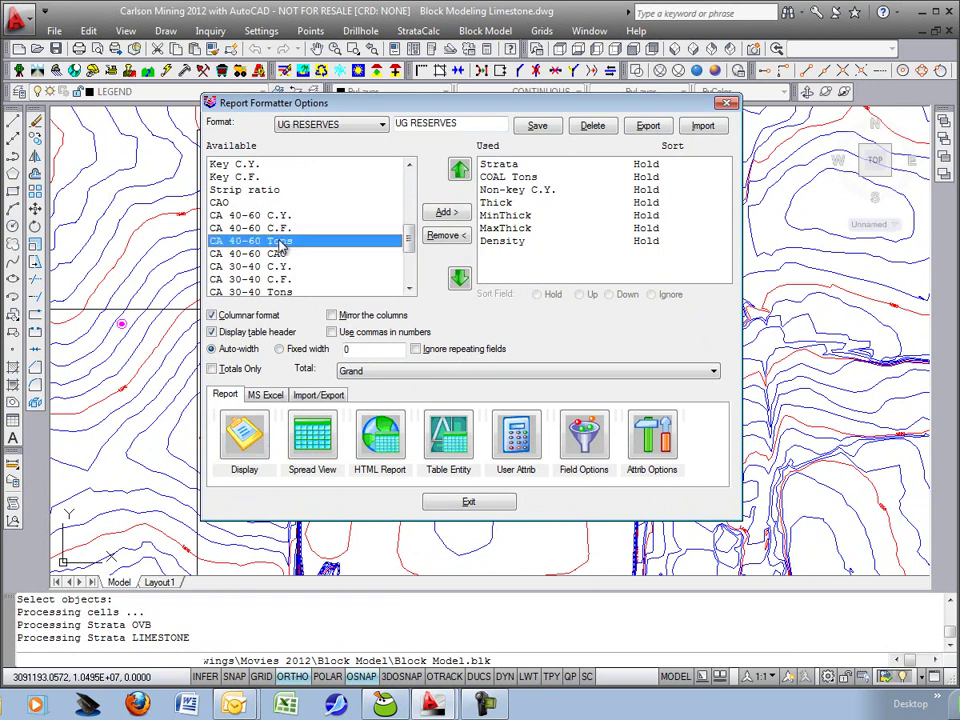
drag(411, 242, 414, 258)
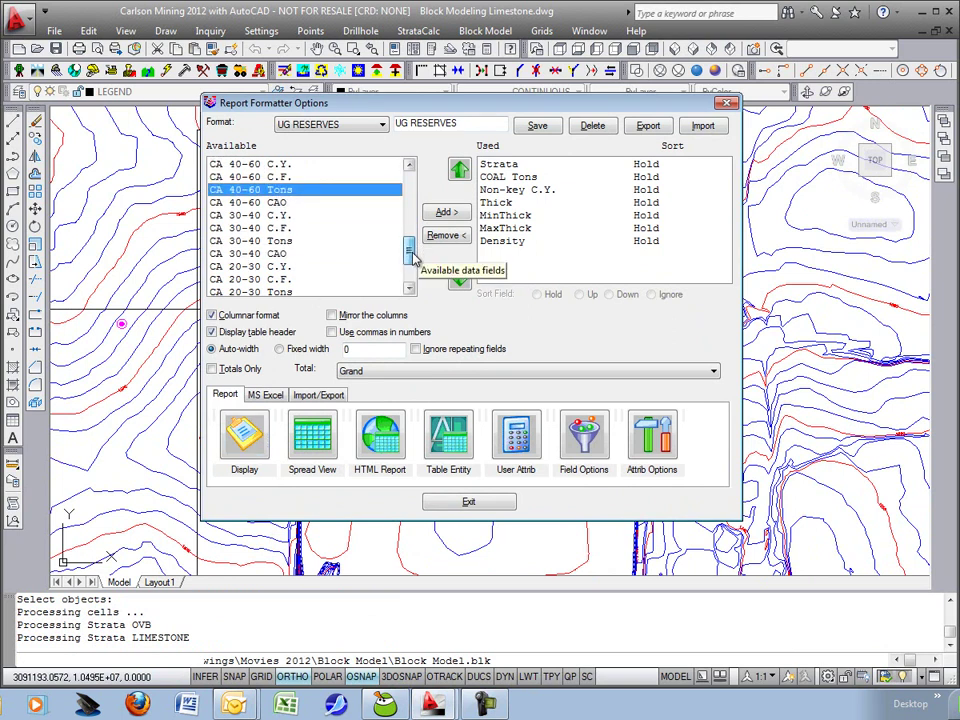
ctrl+click(293, 241)
ctrl+click(303, 292)
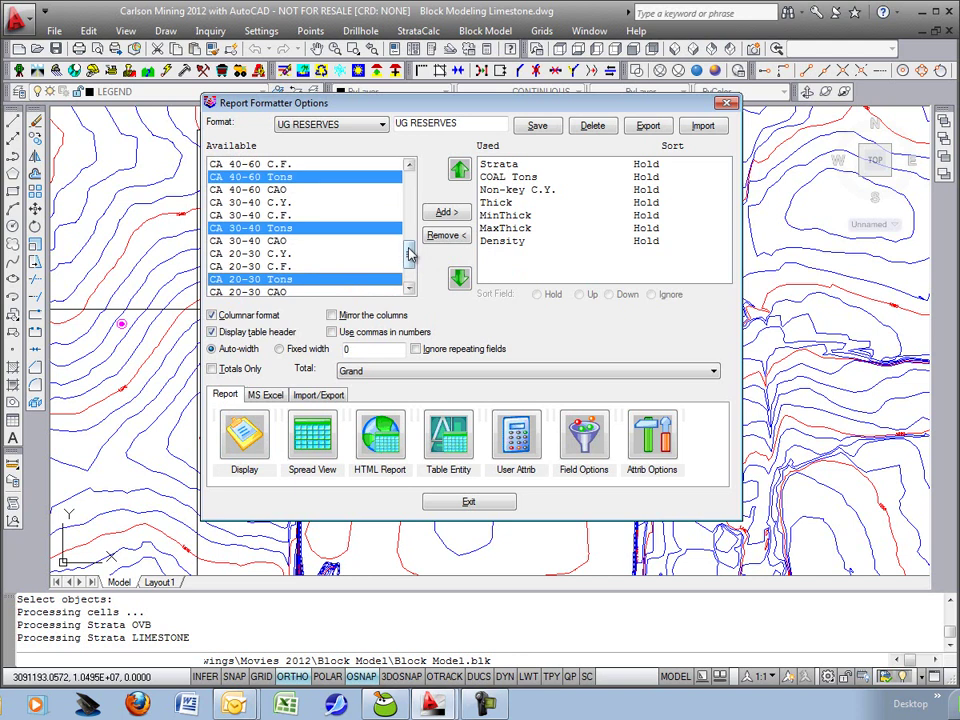
scroll(310, 285, down, 2)
ctrl+click(313, 282)
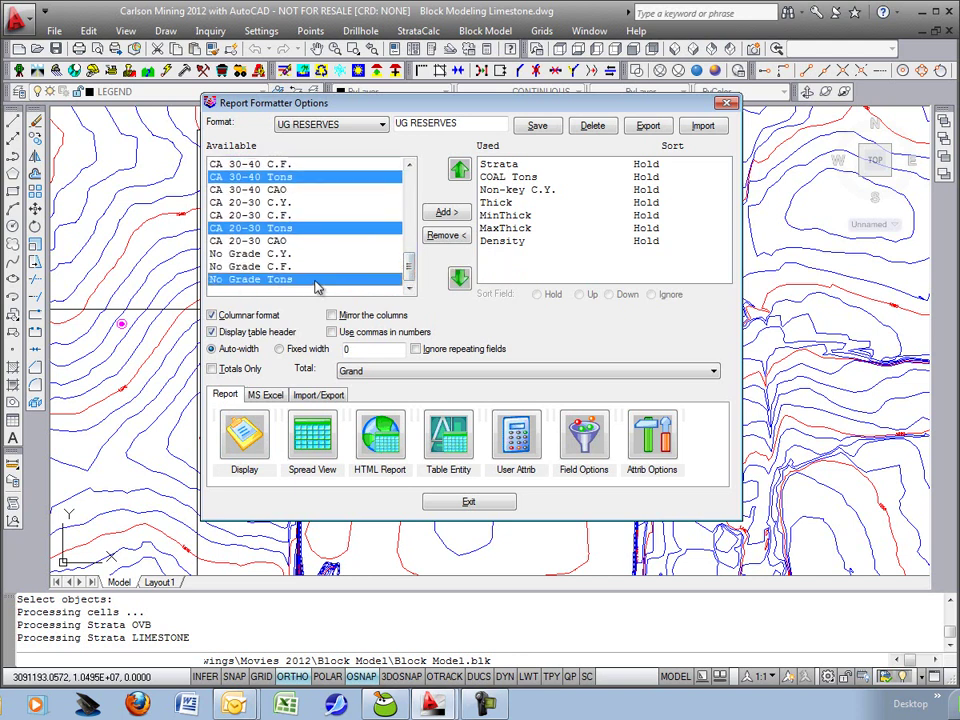
drag(413, 273, 413, 248)
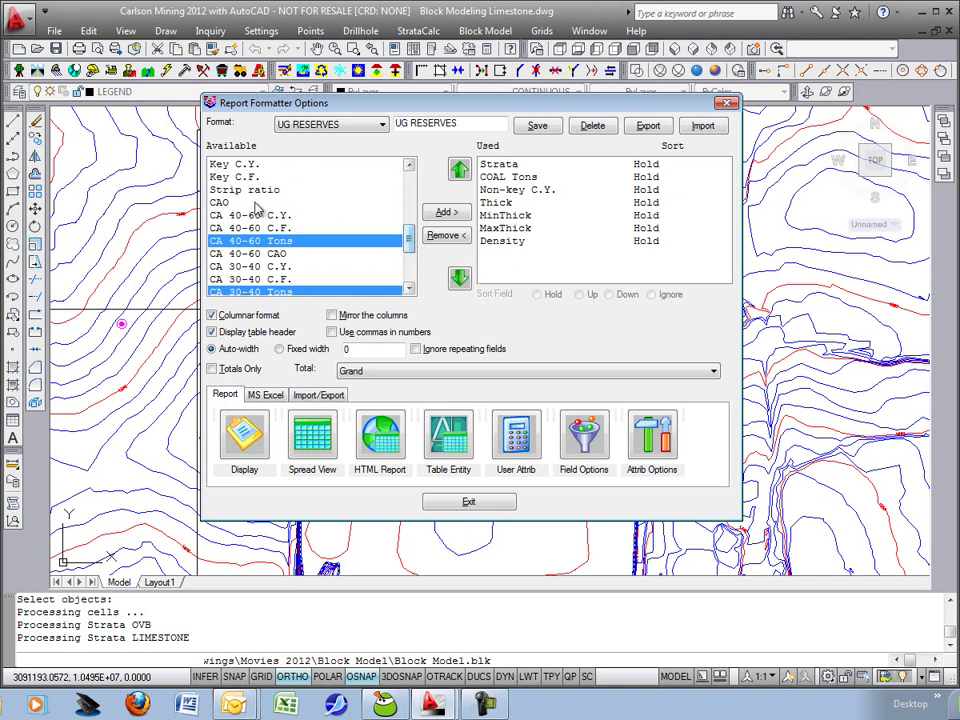
ctrl+click(290, 203)
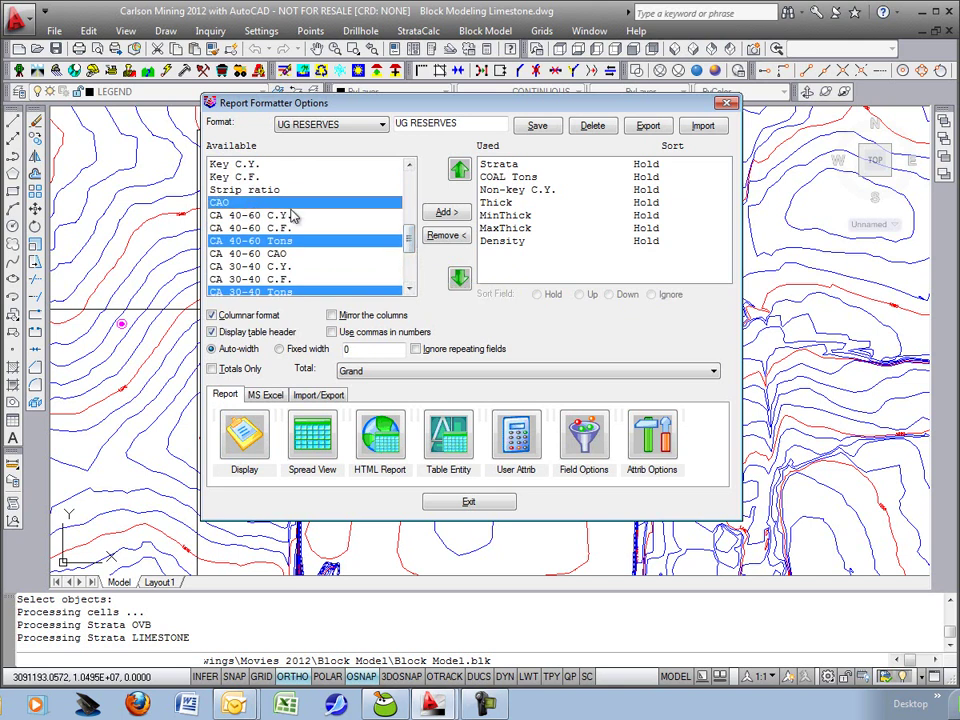
click(511, 179)
click(446, 212)
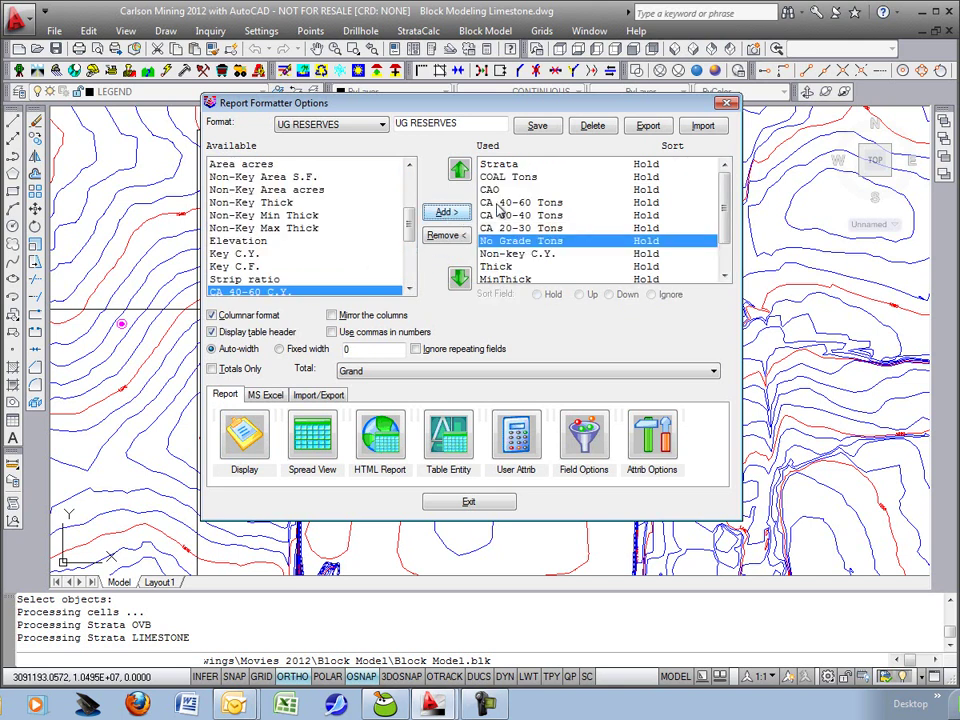
Preview the report in the editor, then remove COAL Tons from the used fields
click(244, 435)
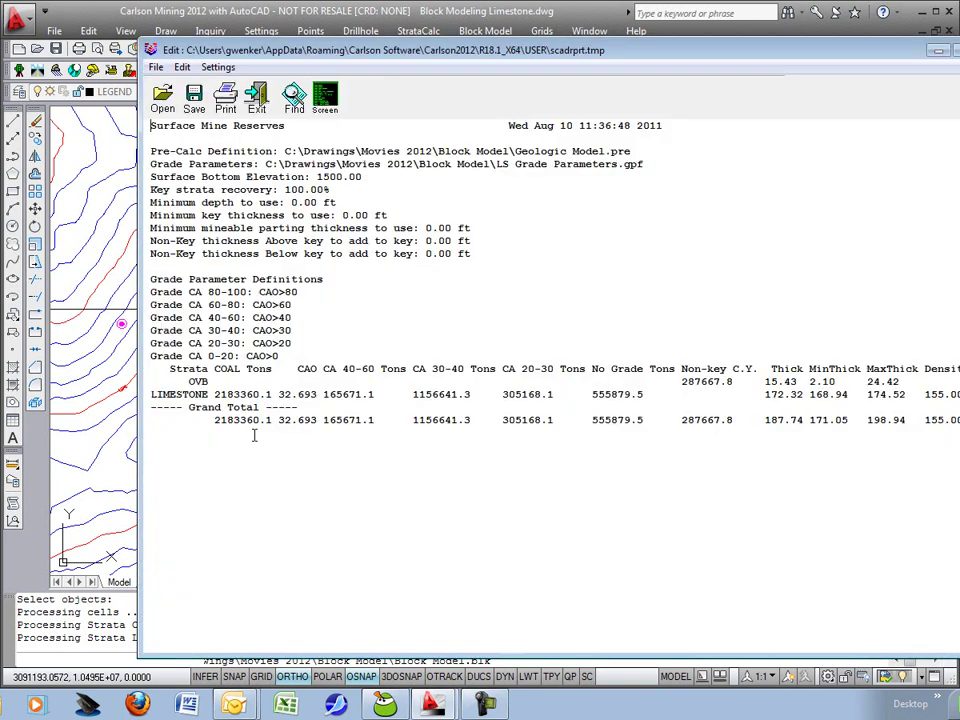
drag(400, 58, 352, 50)
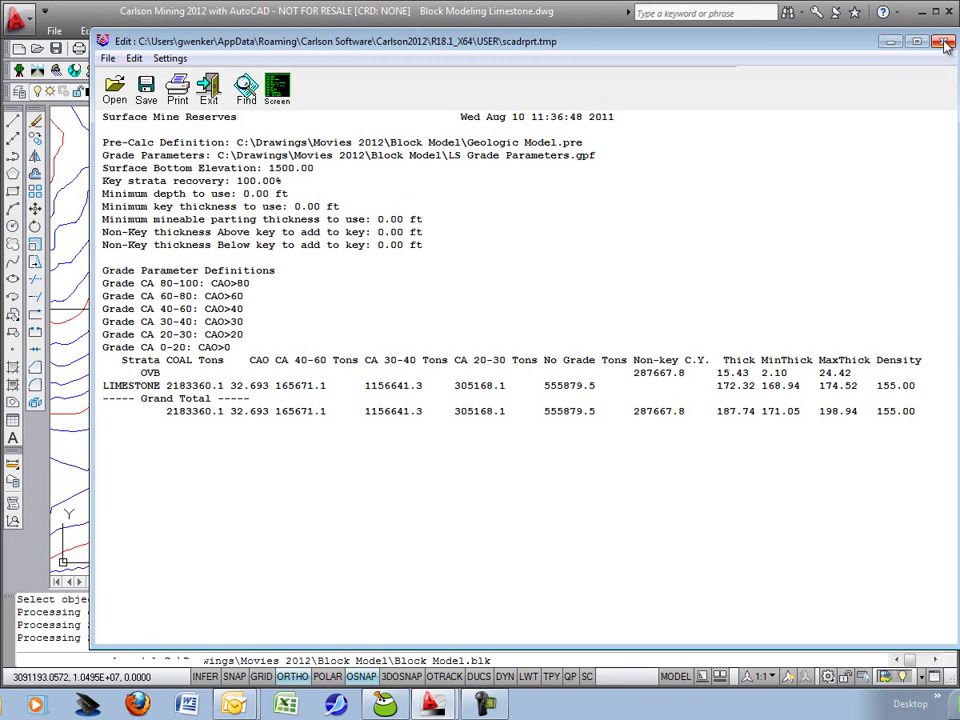
click(208, 90)
click(520, 177)
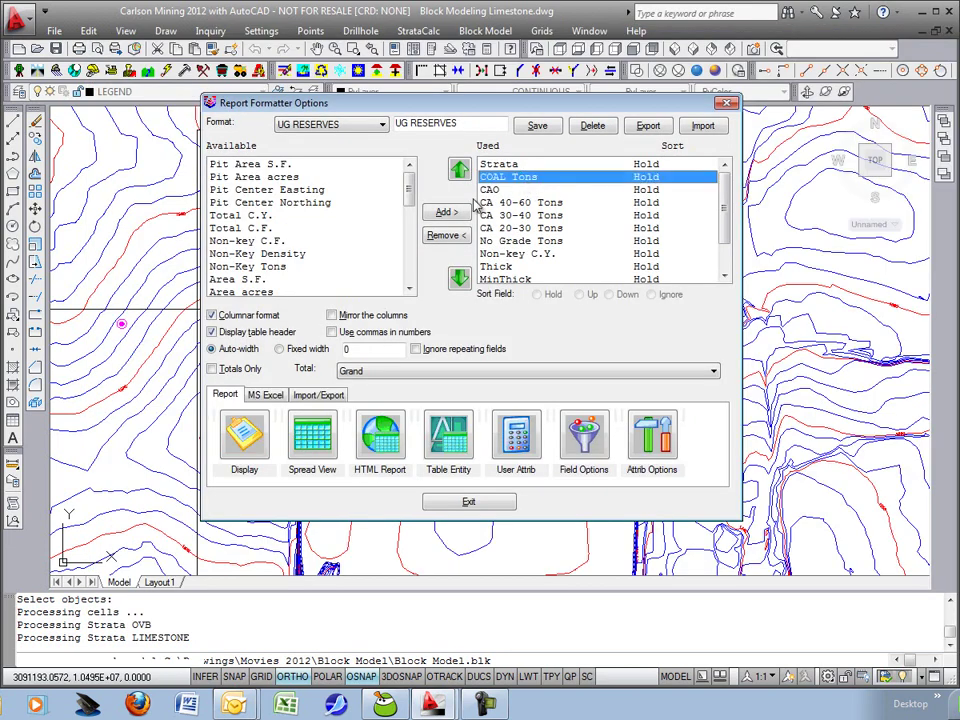
click(446, 235)
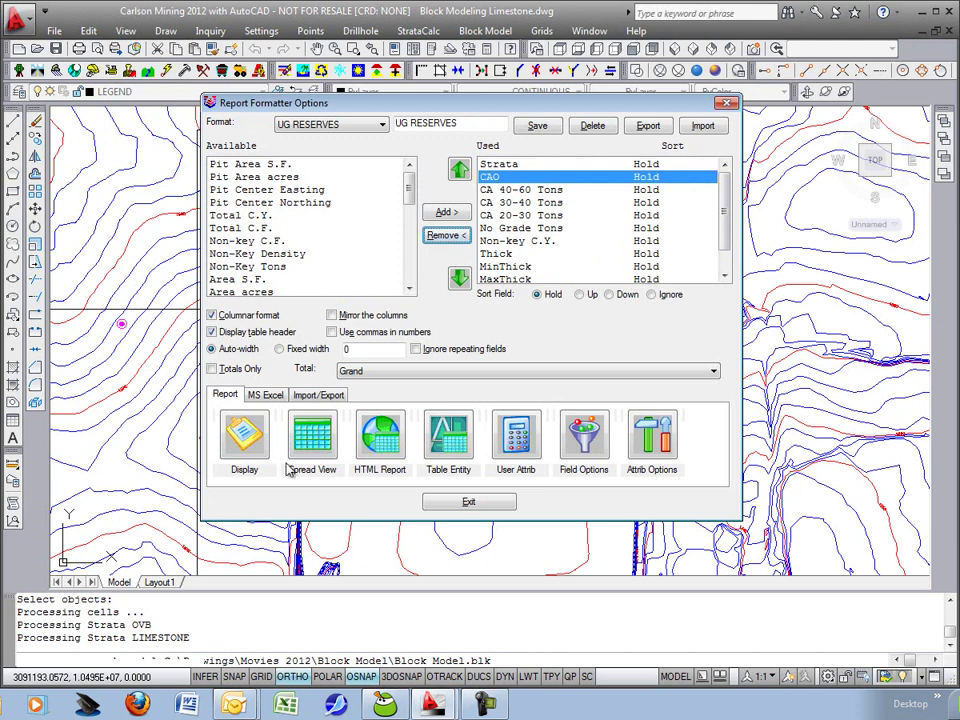
Display the reserves report and highlight the OVB and LIMESTONE rows, CA 40-60 tonnage and density
click(244, 435)
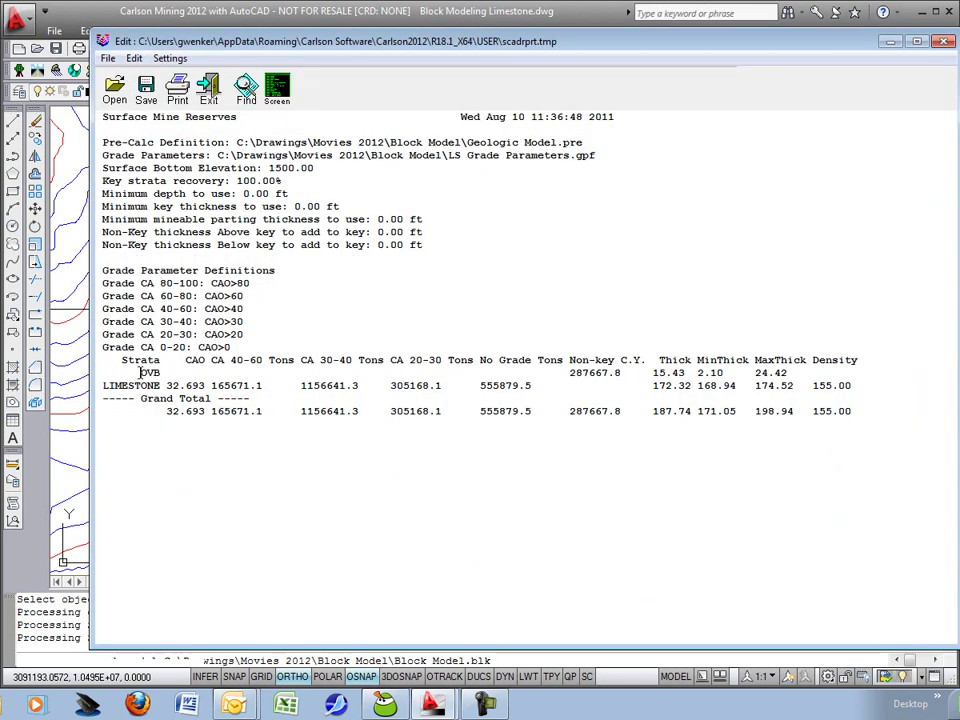
drag(140, 372, 166, 372)
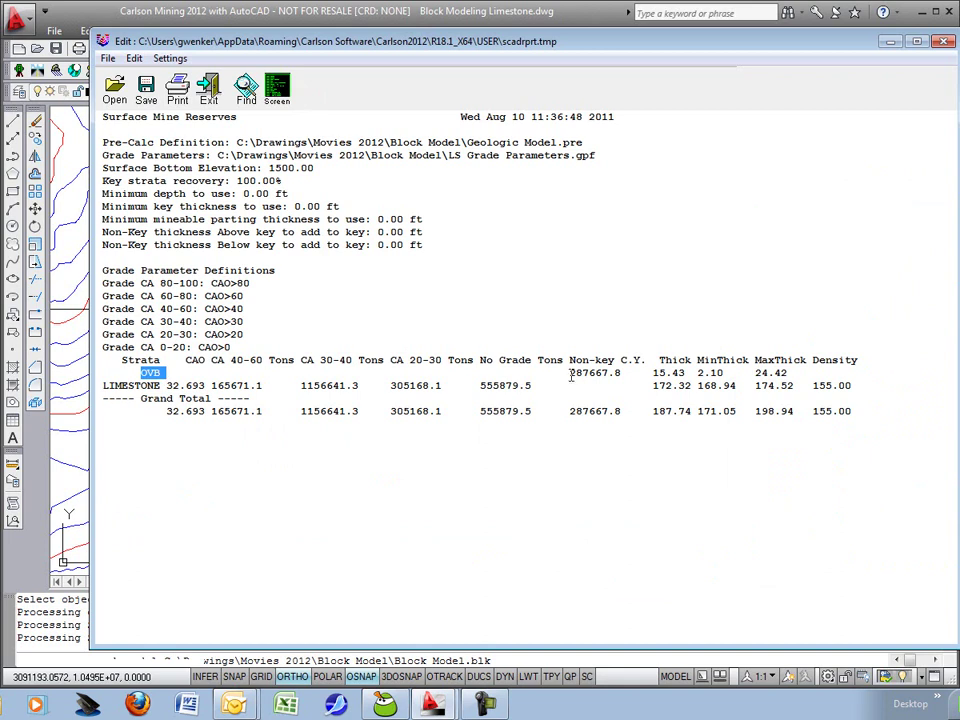
drag(571, 373, 617, 373)
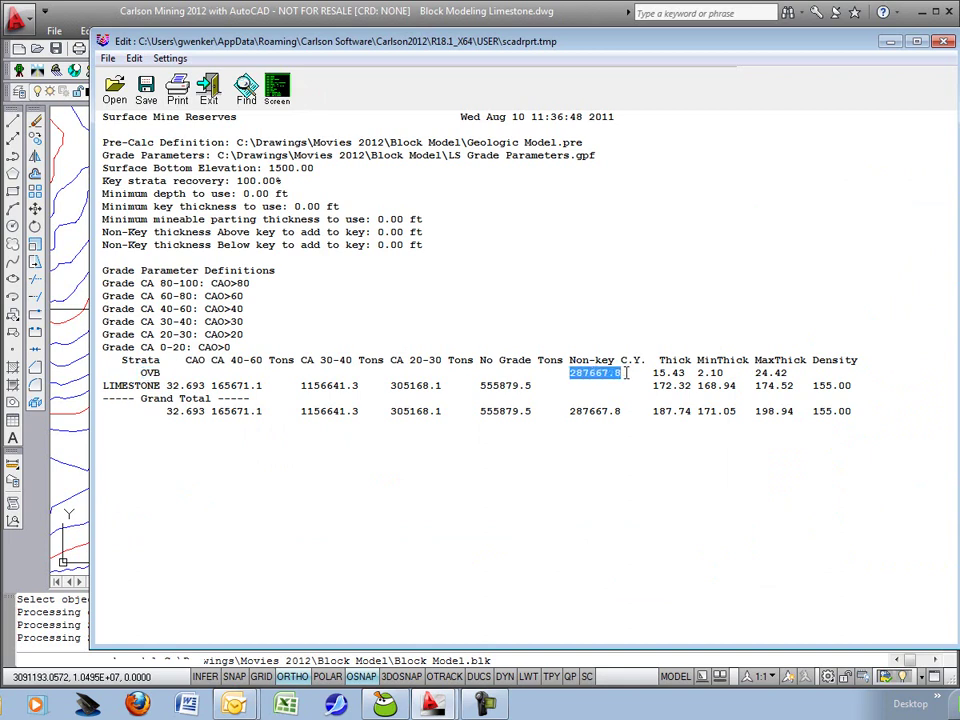
drag(104, 385, 203, 385)
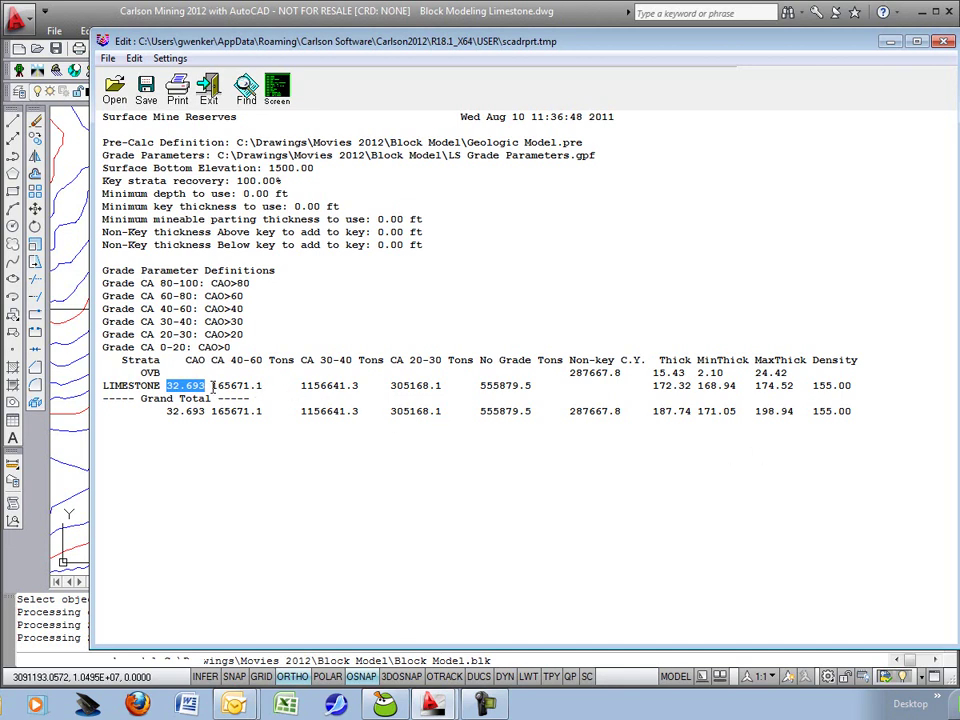
drag(211, 385, 247, 386)
drag(813, 385, 831, 386)
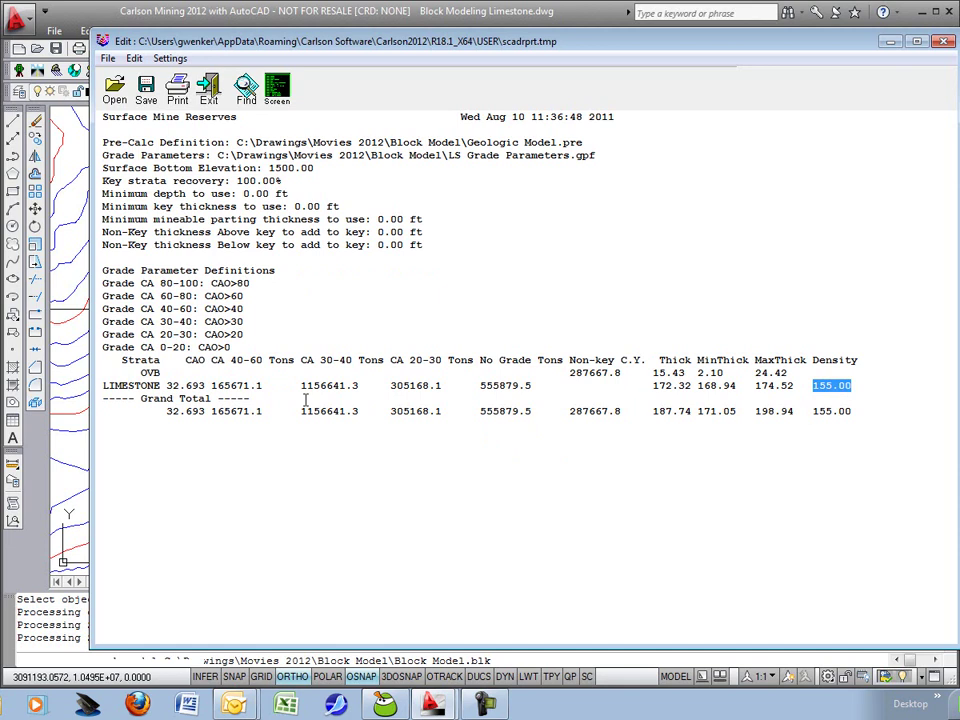
drag(209, 385, 257, 385)
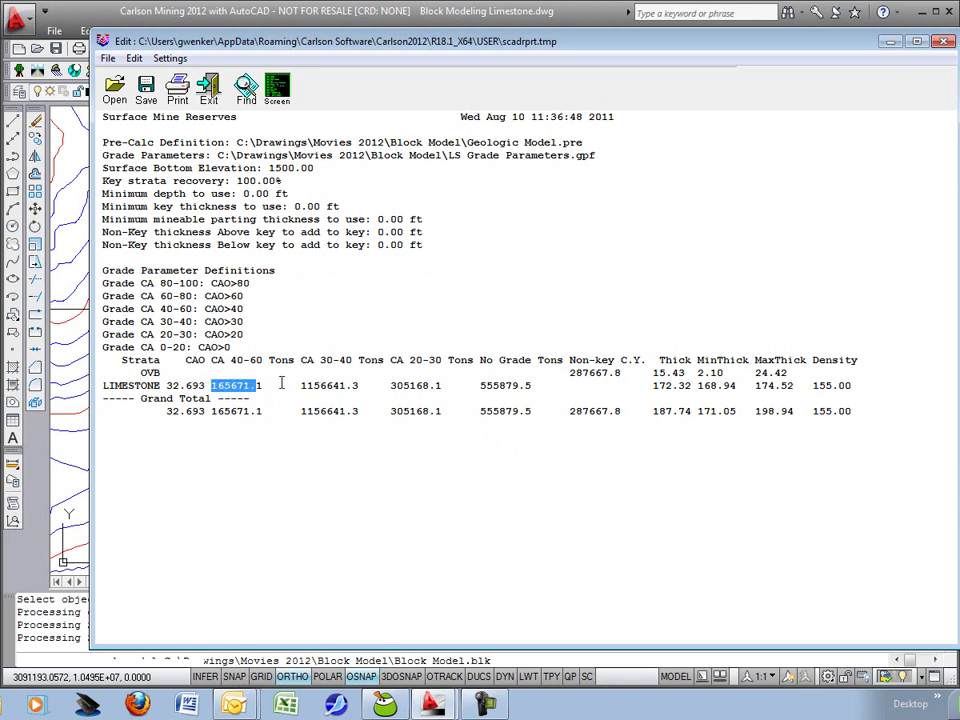
Leave the report editor and turn on comma separators for report numbers
click(208, 88)
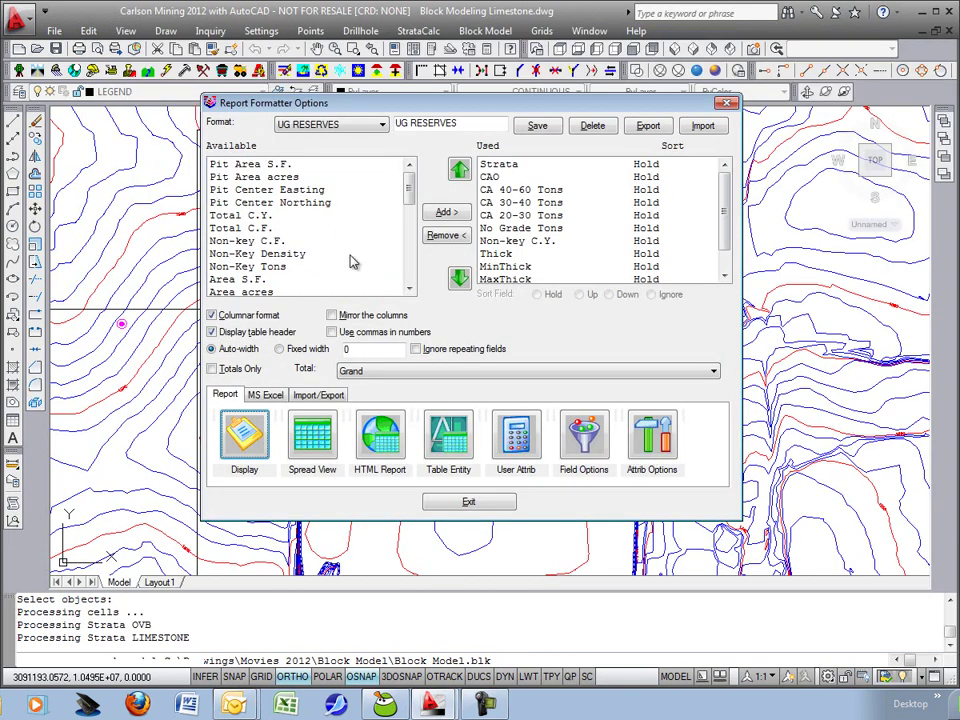
click(332, 333)
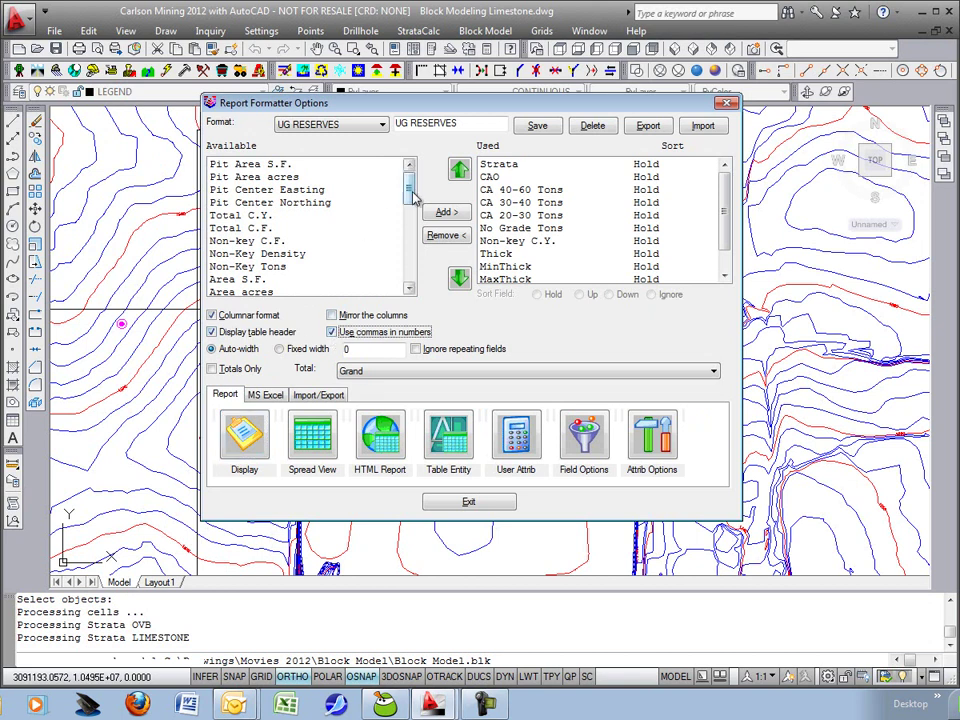
drag(410, 187, 417, 257)
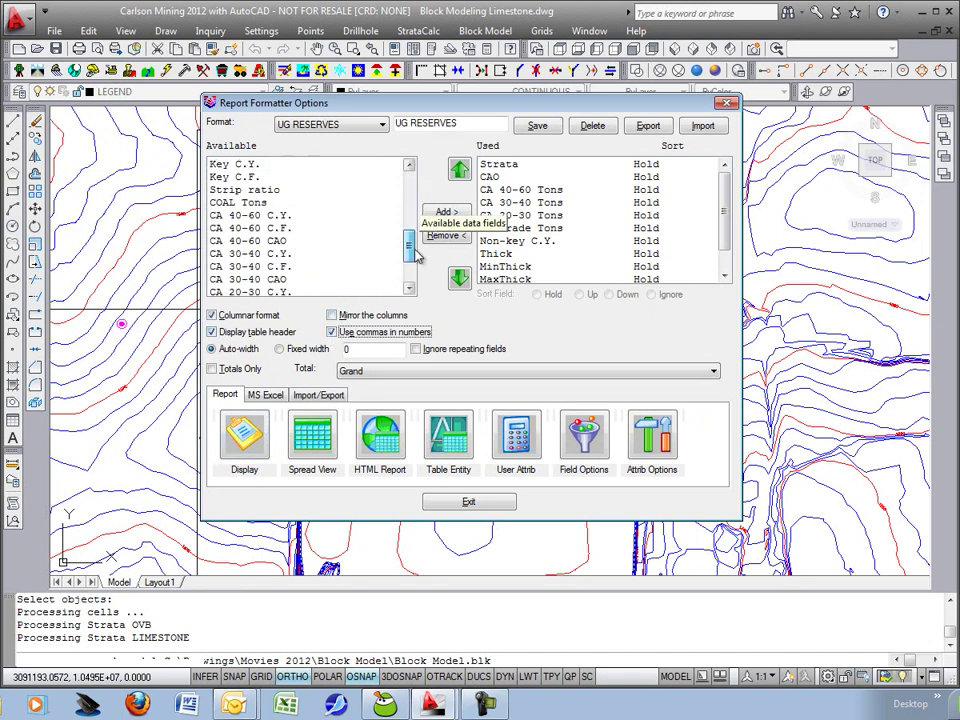
Add the CA 40-60, CA 30-40 and CA 20-30 CAO fields after CA 20-30 Tons
click(284, 243)
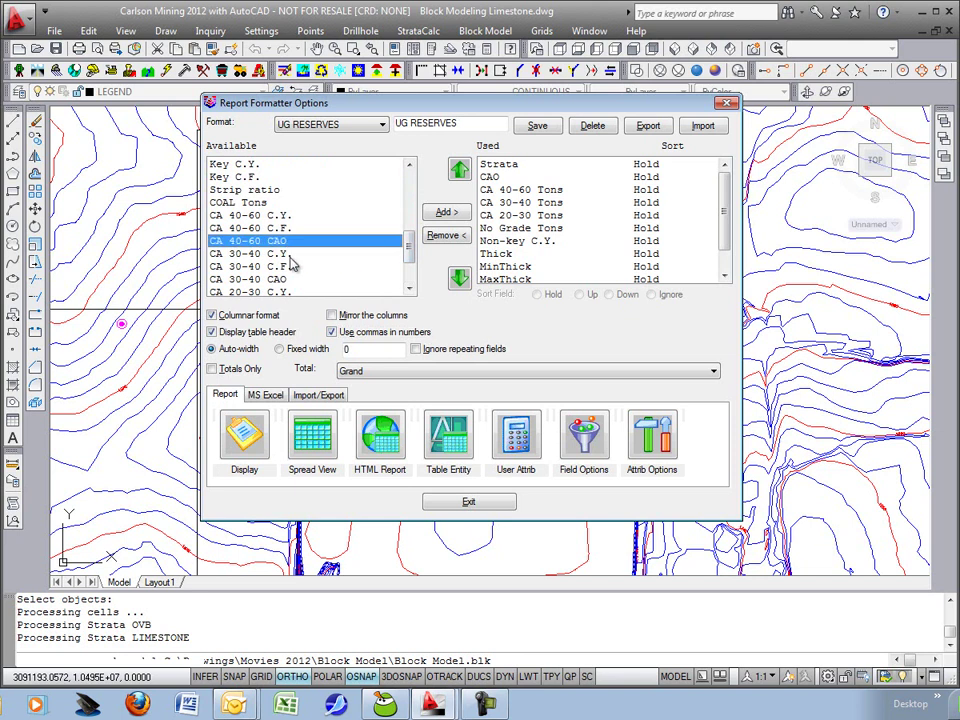
ctrl+click(257, 280)
drag(413, 251, 414, 269)
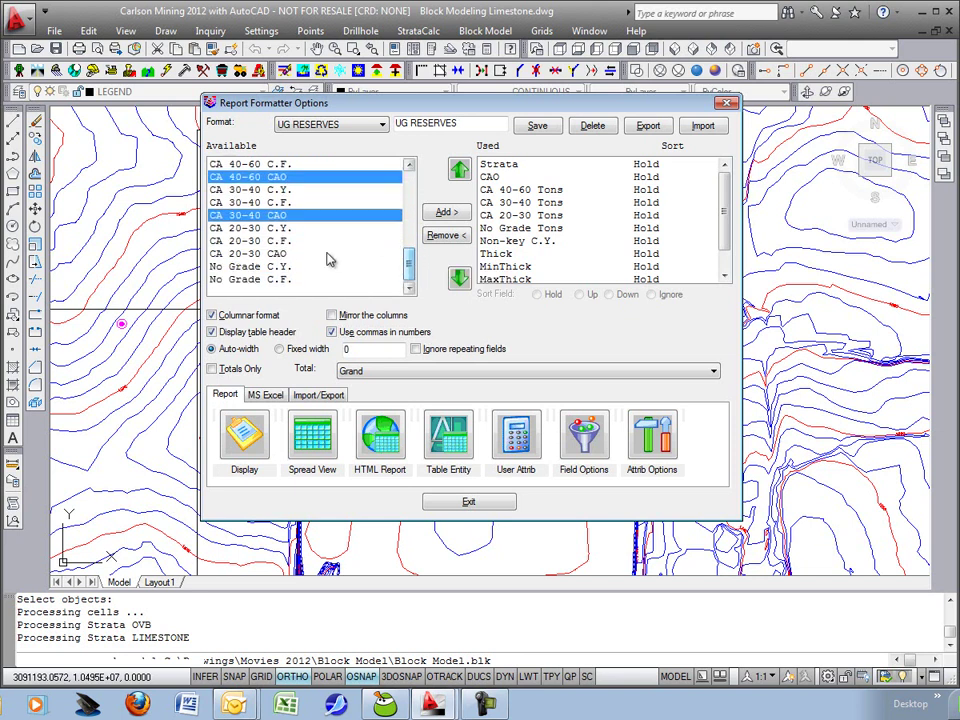
ctrl+click(318, 255)
drag(726, 236, 726, 241)
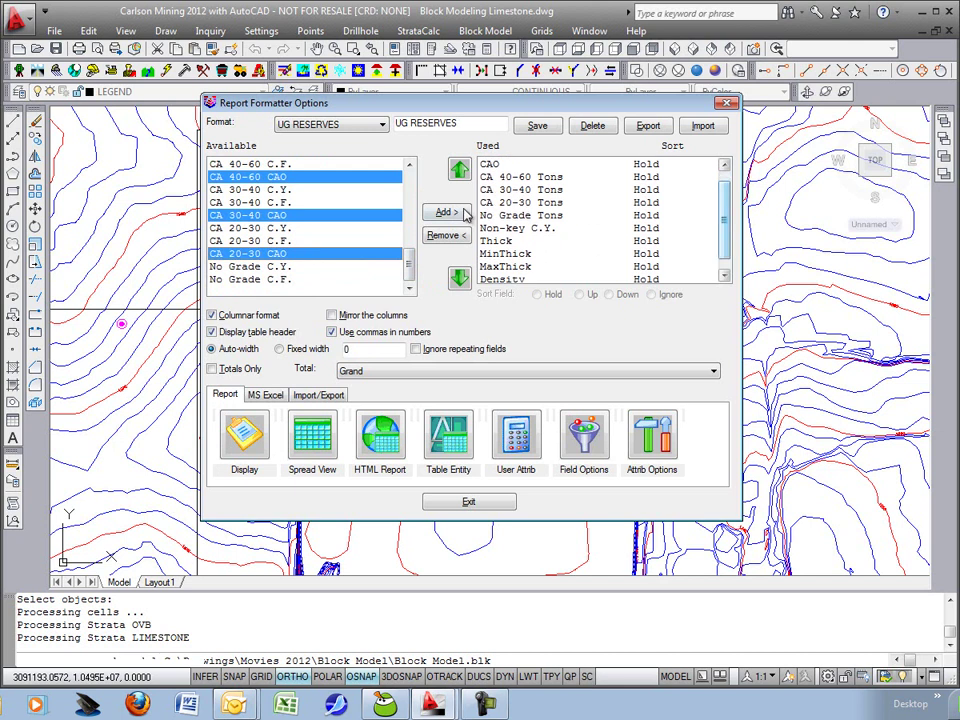
click(522, 202)
click(446, 213)
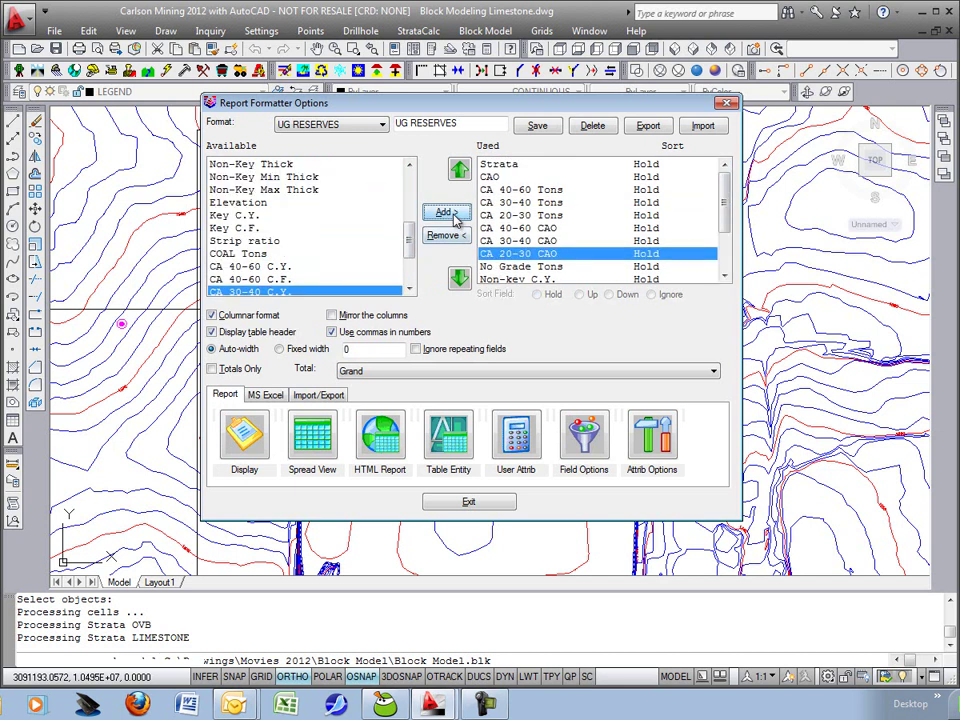
Save the updated report format and display the report in the editor
click(538, 125)
click(250, 433)
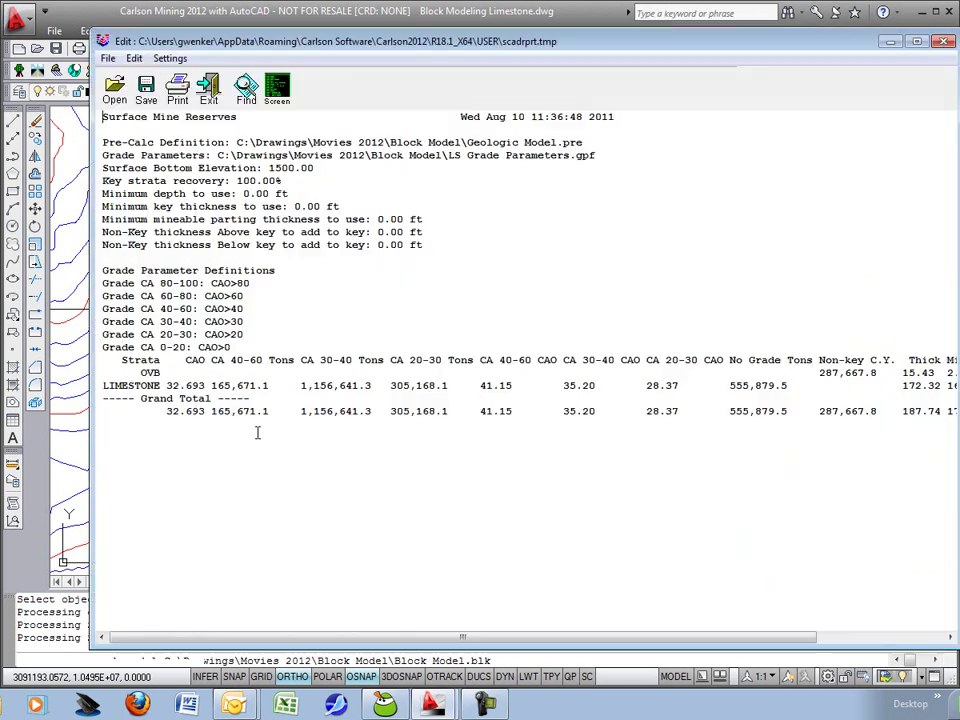
drag(388, 45, 343, 59)
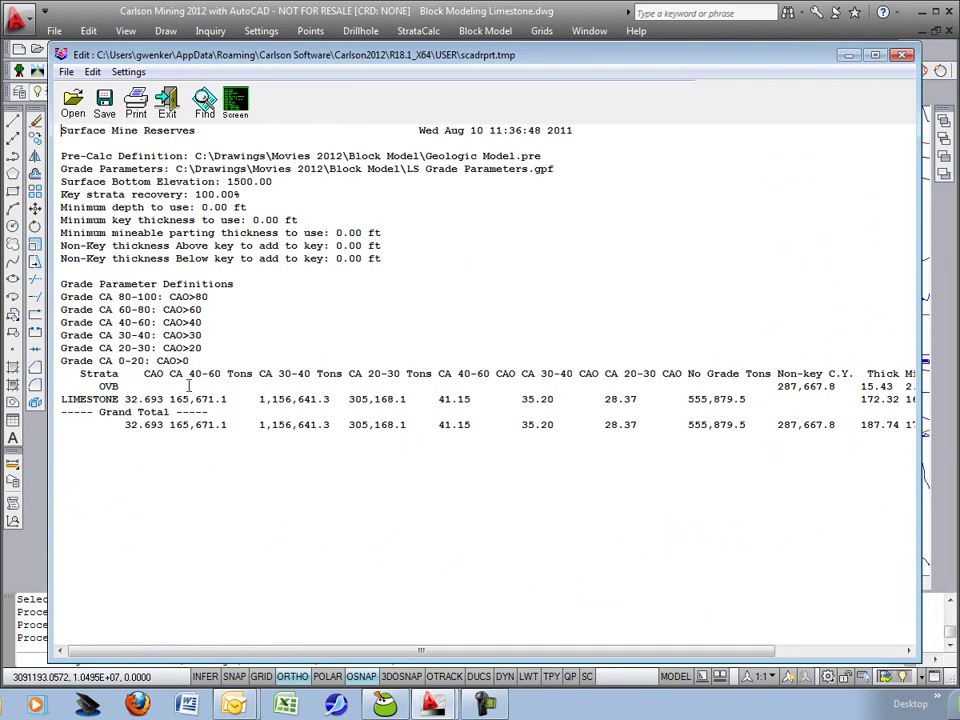
Review the comma-formatted tonnages and CAO grades 41.15, 35.20, 28.37, then close the editor
drag(169, 399, 214, 399)
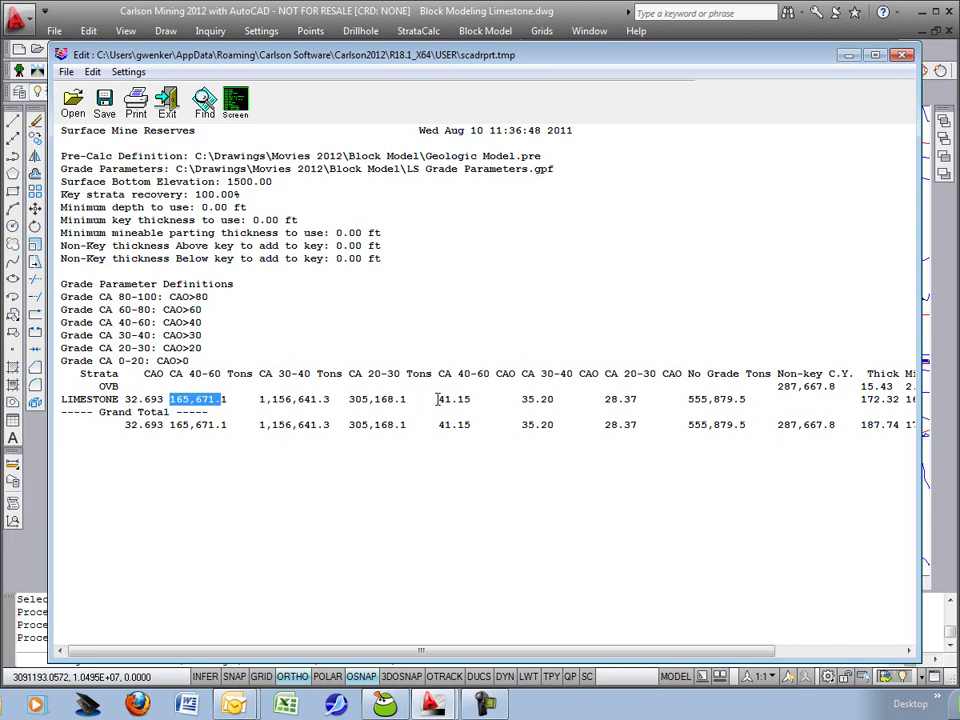
drag(437, 399, 466, 399)
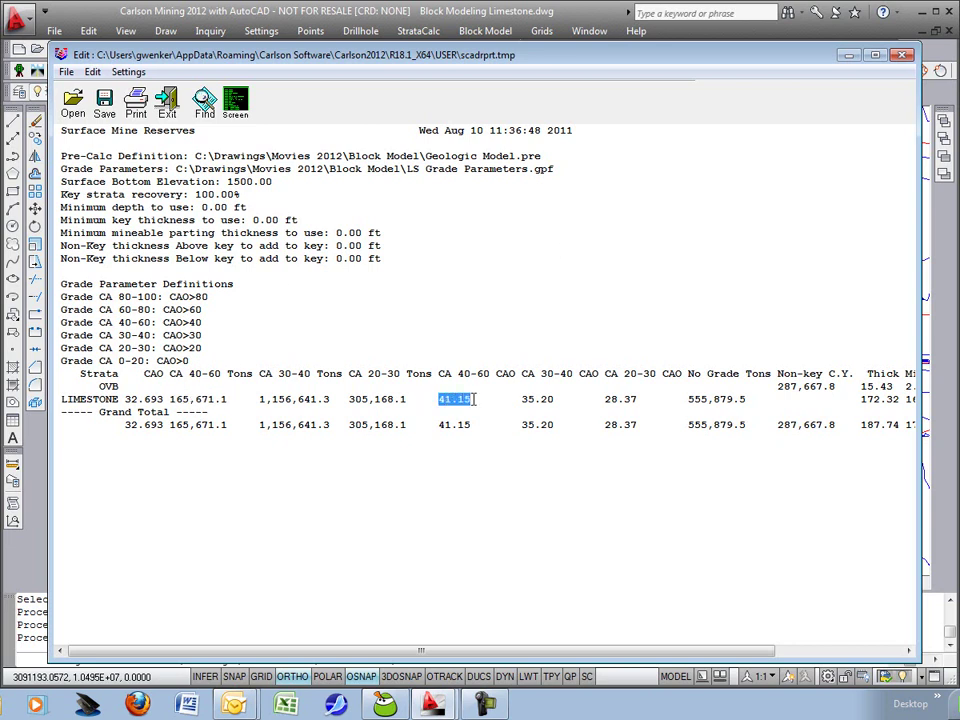
double_click(261, 400)
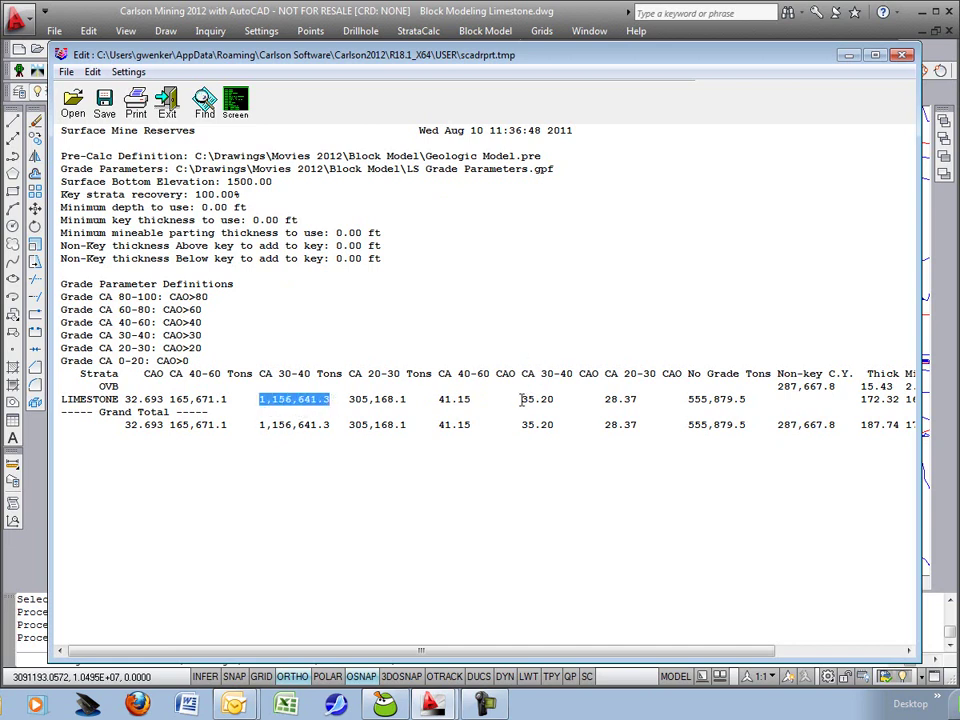
drag(521, 400, 553, 399)
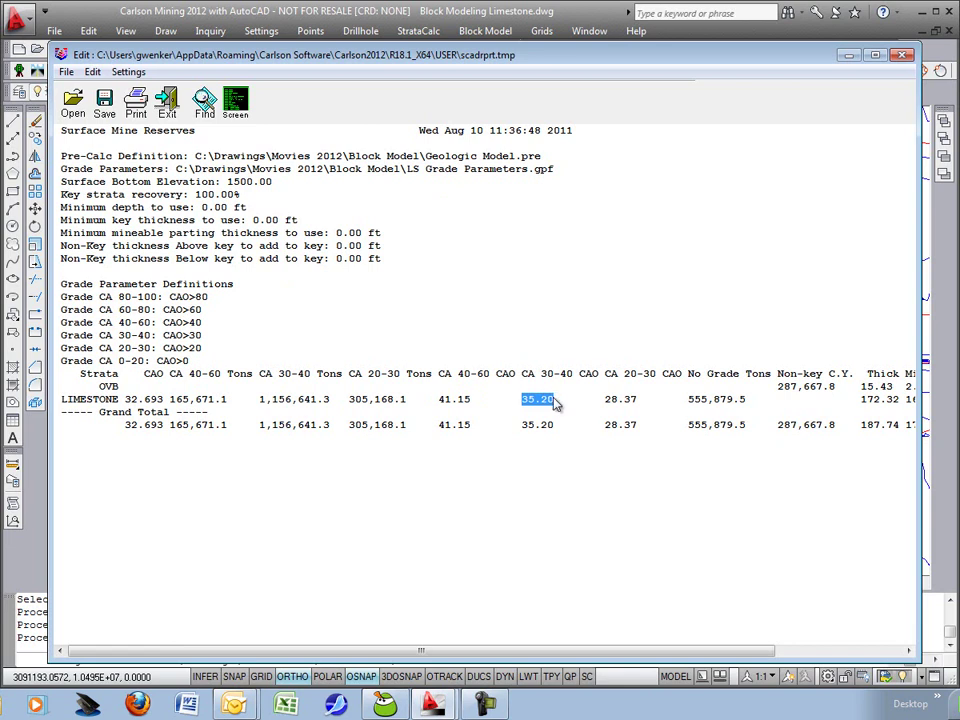
click(643, 399)
drag(918, 438, 939, 438)
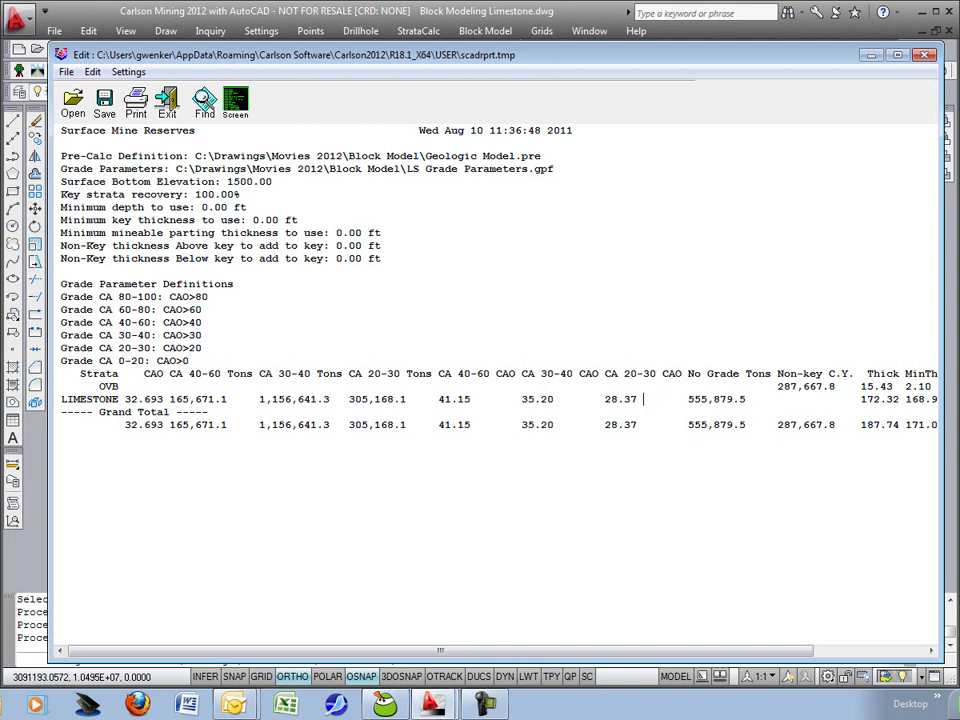
click(930, 56)
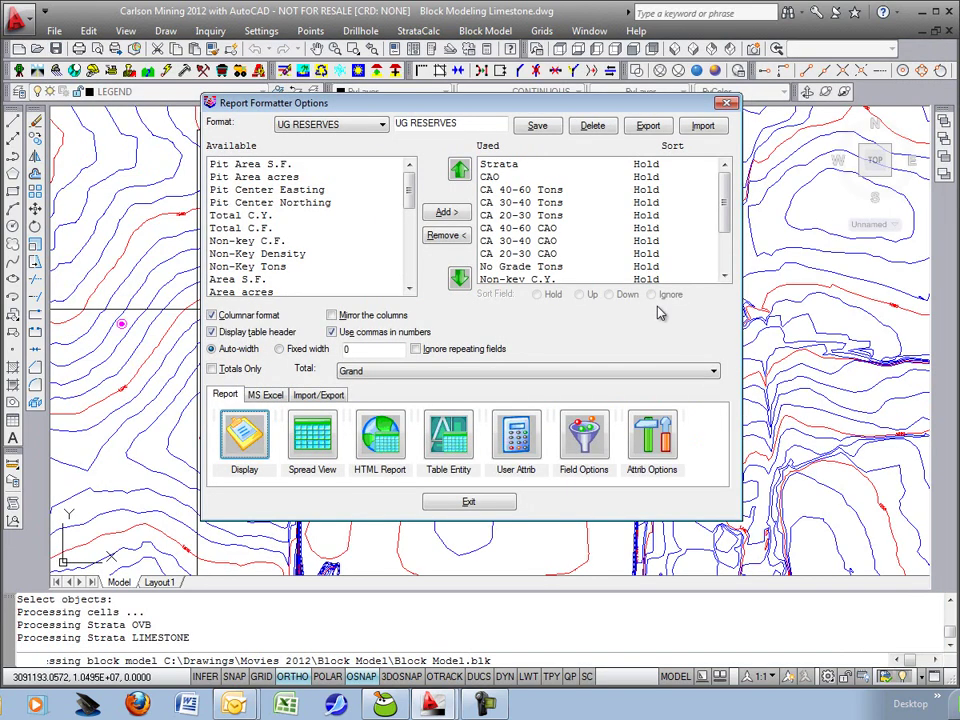
Export the reserves report, including totals, to a new Excel workbook
click(253, 400)
click(226, 481)
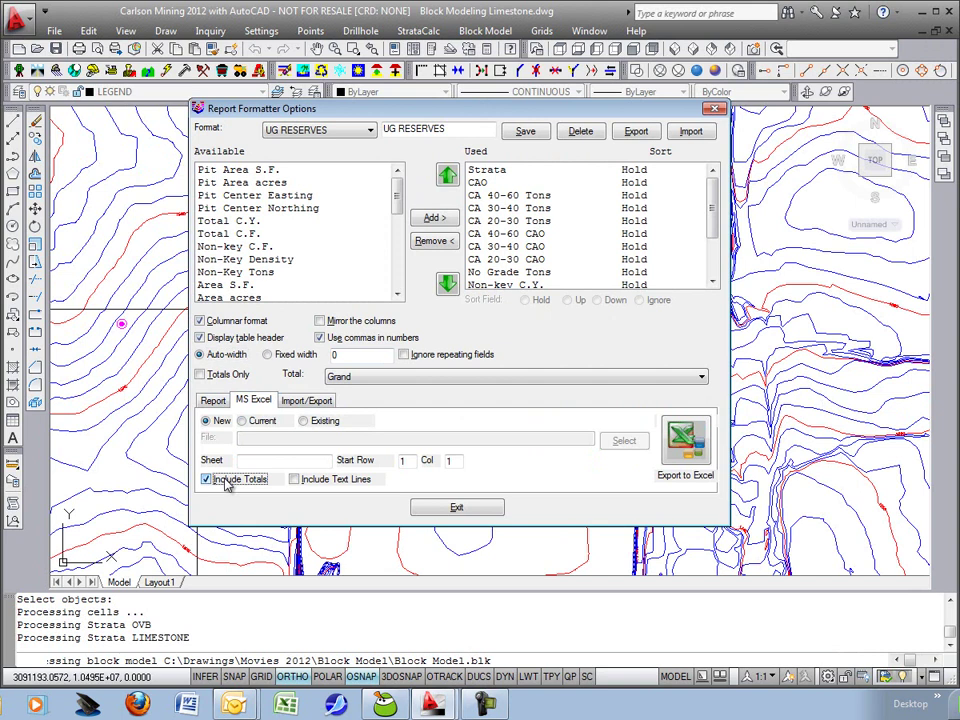
click(686, 443)
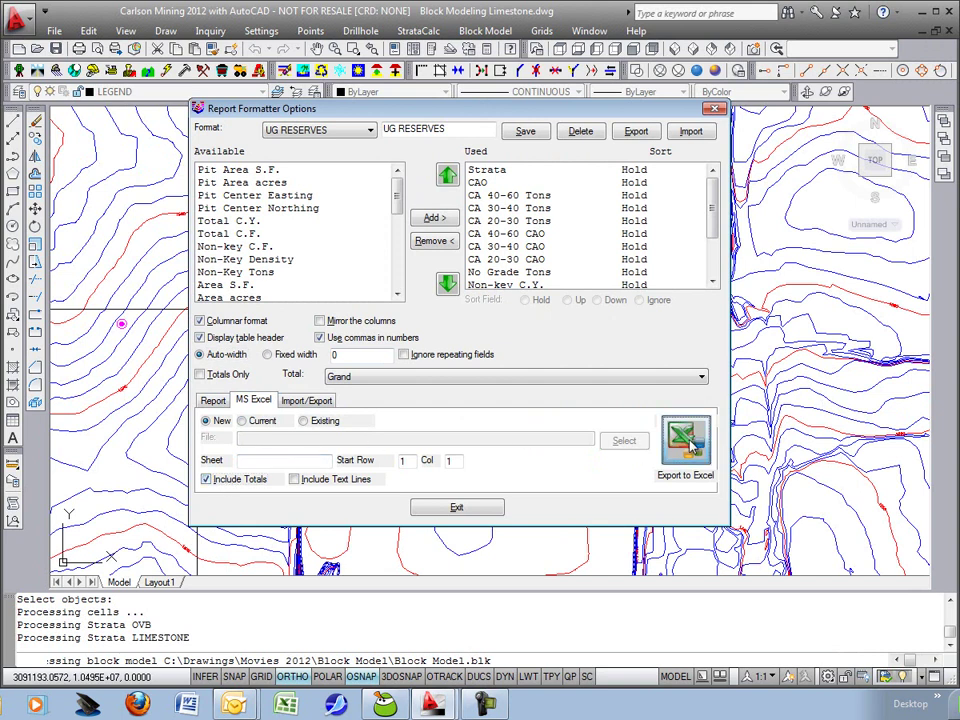
Bring the Book1 workbook forward, un-maximize it, and position it over the drawing
click(287, 706)
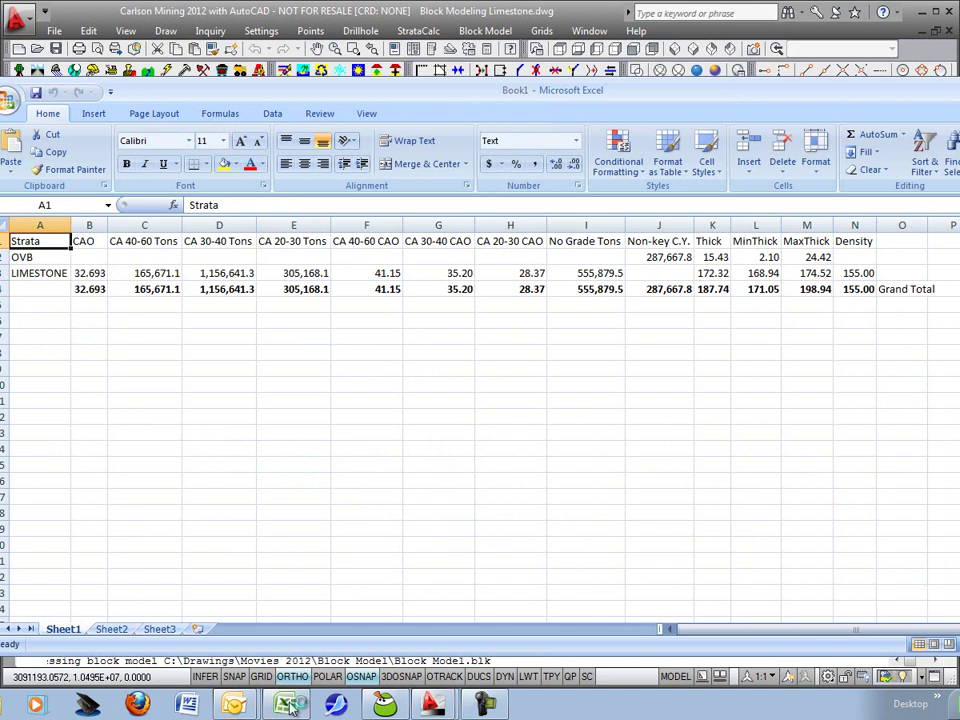
double_click(220, 90)
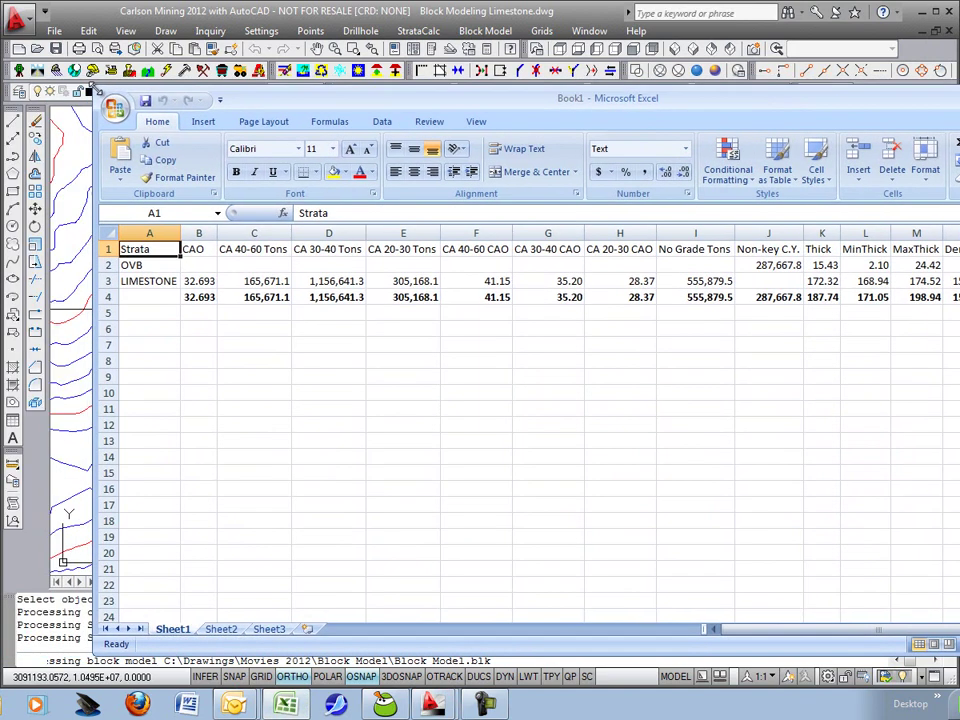
drag(168, 84, 218, 104)
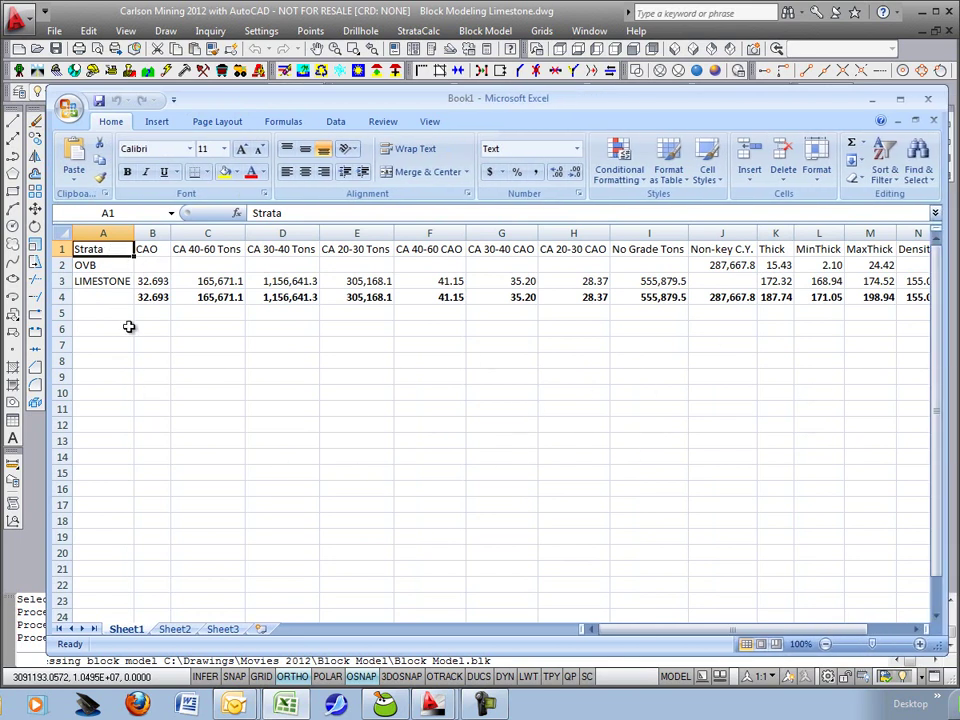
Close Report Formatter Options and view the colored fence diagram above the contour map
click(231, 12)
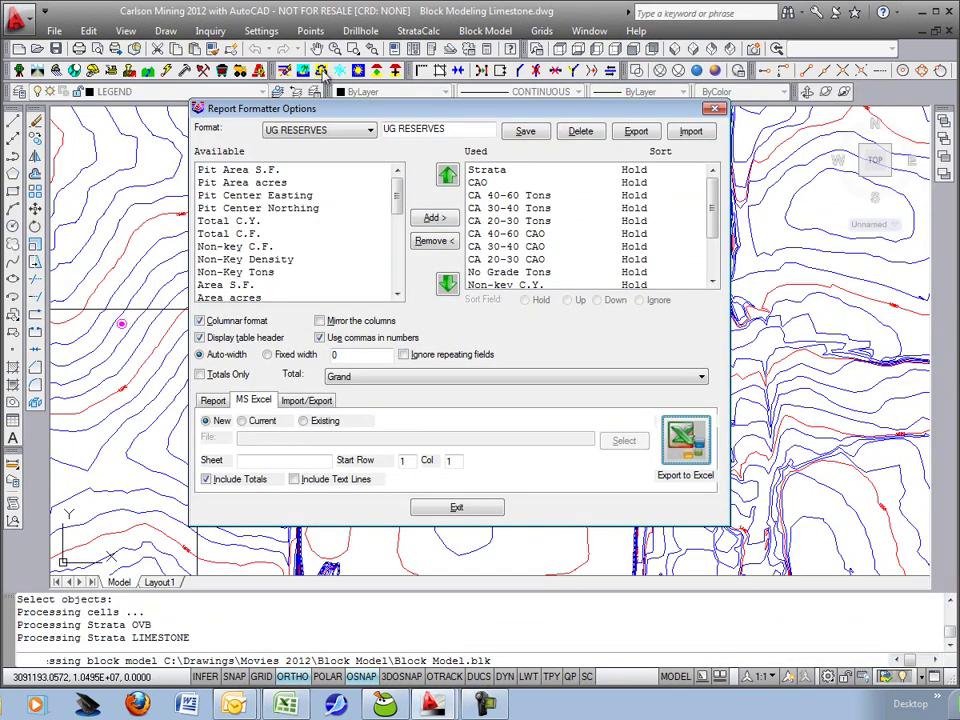
click(478, 509)
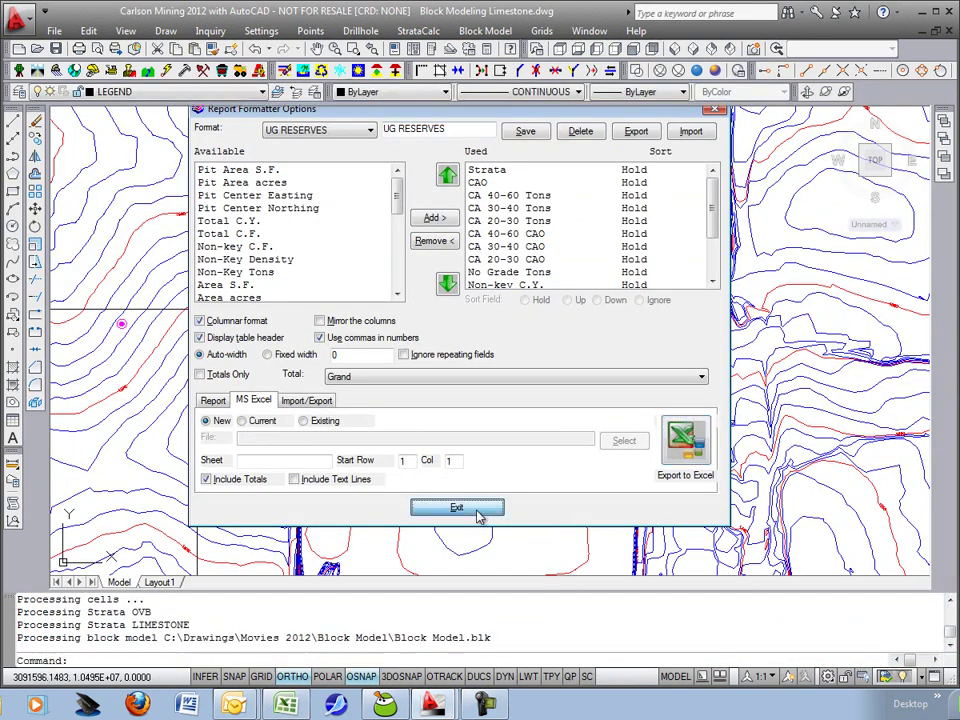
scroll(542, 407, down, 4)
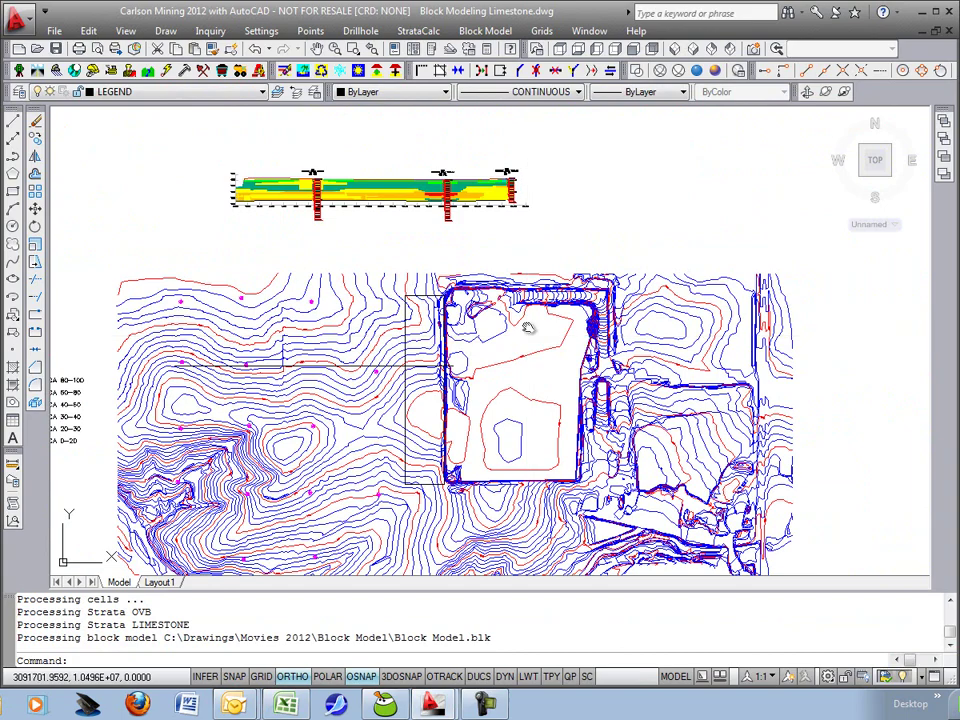
scroll(586, 290, up, 1)
middle_drag(586, 290, 576, 300)
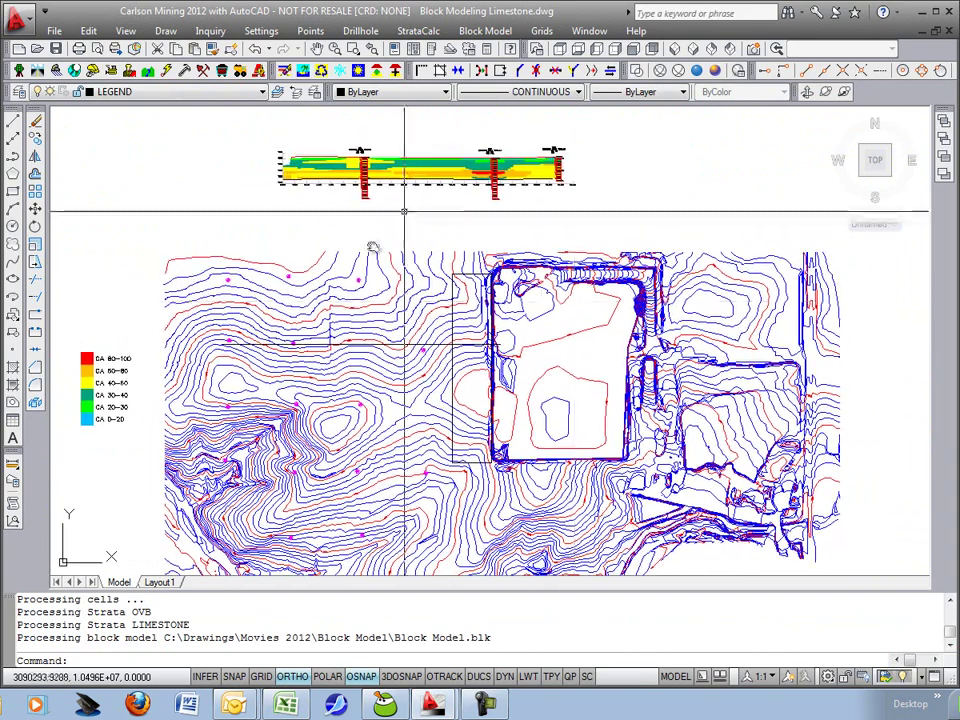